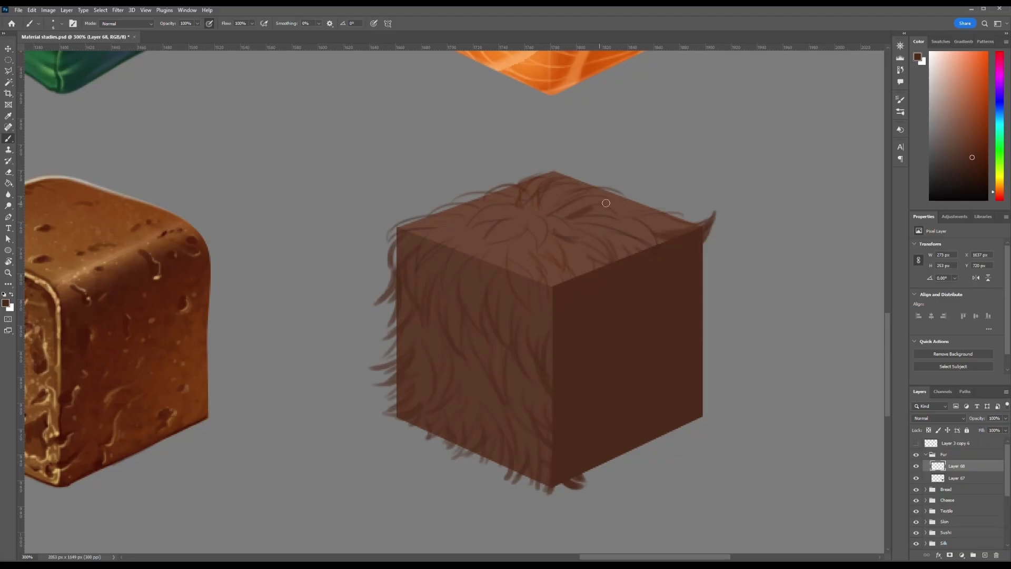
# Step: Paint dark fur strands on the cube's top face and across its right face, with tufts along the right and lower-right edges
pyautogui.moveTo(528, 211)
pyautogui.mouseDown()
pyautogui.moveTo(465, 229)
pyautogui.moveTo(571, 228)
pyautogui.moveTo(669, 244)
pyautogui.mouseUp()
pyautogui.moveTo(546, 330); pyautogui.dragTo(552, 293)
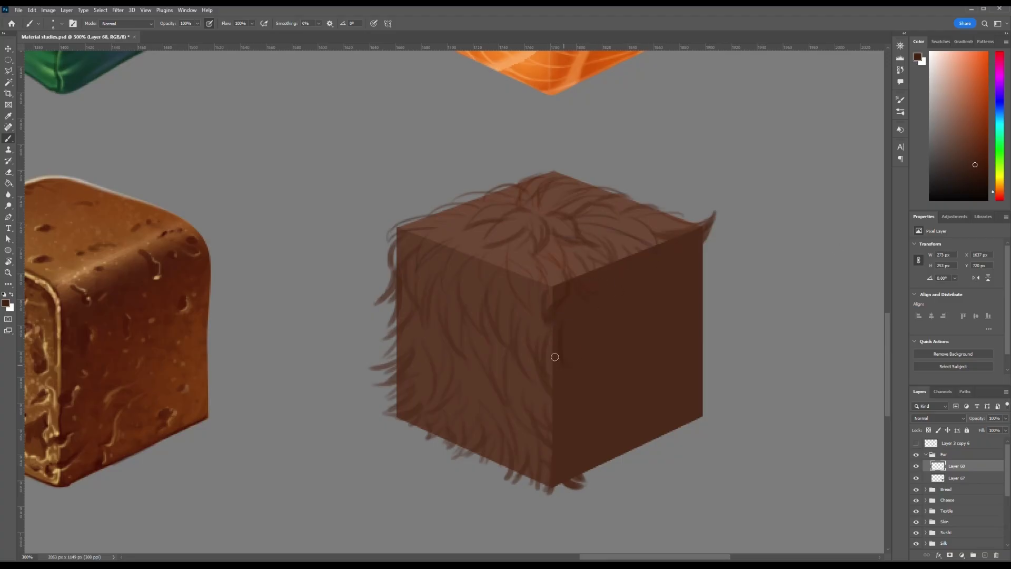
pyautogui.moveTo(671, 231); pyautogui.dragTo(620, 246)
pyautogui.moveTo(703, 244)
pyautogui.mouseDown()
pyautogui.moveTo(700, 266)
pyautogui.moveTo(713, 291)
pyautogui.mouseUp()
pyautogui.moveTo(703, 310); pyautogui.dragTo(716, 345)
pyautogui.press('e')
pyautogui.press('b')
pyautogui.moveTo(606, 453)
pyautogui.mouseDown()
pyautogui.moveTo(634, 463)
pyautogui.moveTo(668, 442)
pyautogui.mouseUp()
pyautogui.moveTo(677, 425)
pyautogui.mouseDown()
pyautogui.moveTo(697, 429)
pyautogui.moveTo(718, 405)
pyautogui.mouseUp()
pyautogui.moveTo(703, 353); pyautogui.dragTo(719, 397)
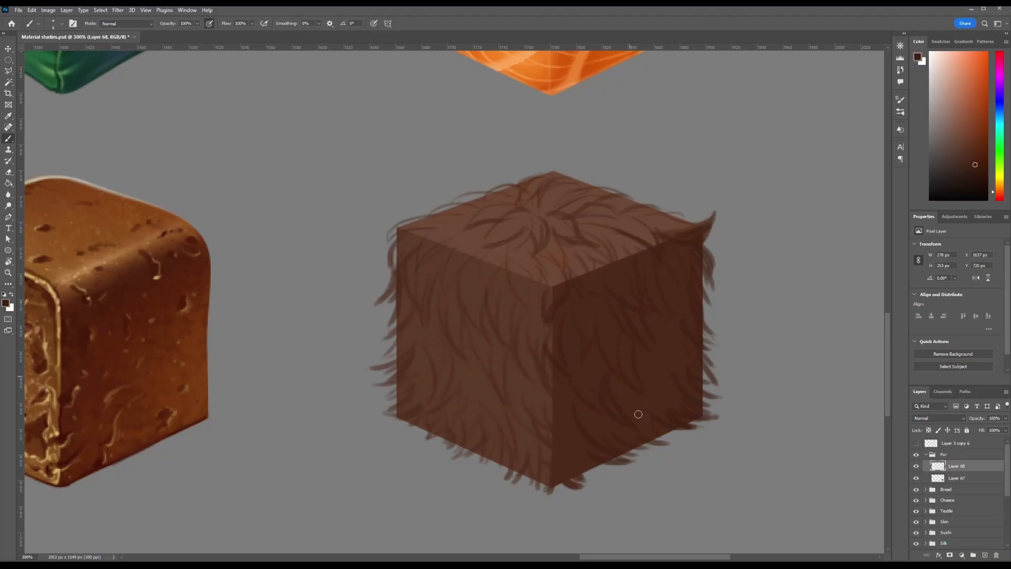
# Step: Deepen the fur on the cube's left face with darker brown strands following the downward fur direction
pyautogui.moveTo(482, 374); pyautogui.dragTo(508, 412)
pyautogui.moveTo(473, 367); pyautogui.dragTo(512, 423)
pyautogui.moveTo(536, 400)
pyautogui.mouseDown()
pyautogui.moveTo(544, 438)
pyautogui.moveTo(524, 463)
pyautogui.mouseUp()
pyautogui.moveTo(453, 381)
pyautogui.mouseDown()
pyautogui.moveTo(424, 412)
pyautogui.moveTo(442, 406)
pyautogui.mouseUp()
pyautogui.moveTo(428, 316)
pyautogui.mouseDown()
pyautogui.moveTo(429, 353)
pyautogui.moveTo(416, 367)
pyautogui.mouseUp()
pyautogui.moveTo(477, 262); pyautogui.dragTo(448, 303)
pyautogui.moveTo(447, 256); pyautogui.dragTo(445, 293)
pyautogui.moveTo(474, 273)
pyautogui.mouseDown()
pyautogui.moveTo(476, 303)
pyautogui.moveTo(494, 319)
pyautogui.mouseUp()
pyautogui.moveTo(507, 281); pyautogui.dragTo(522, 307)
# Step: Paint dark strands over the edge between the top and left faces to break up its straight line
pyautogui.moveTo(427, 230); pyautogui.dragTo(403, 260)
pyautogui.moveTo(434, 228)
pyautogui.mouseDown()
pyautogui.moveTo(409, 251)
pyautogui.moveTo(429, 276)
pyautogui.mouseUp()
pyautogui.moveTo(476, 214); pyautogui.dragTo(439, 221)
pyautogui.moveTo(519, 231)
pyautogui.mouseDown()
pyautogui.moveTo(493, 251)
pyautogui.moveTo(516, 284)
pyautogui.moveTo(500, 303)
pyautogui.mouseUp()
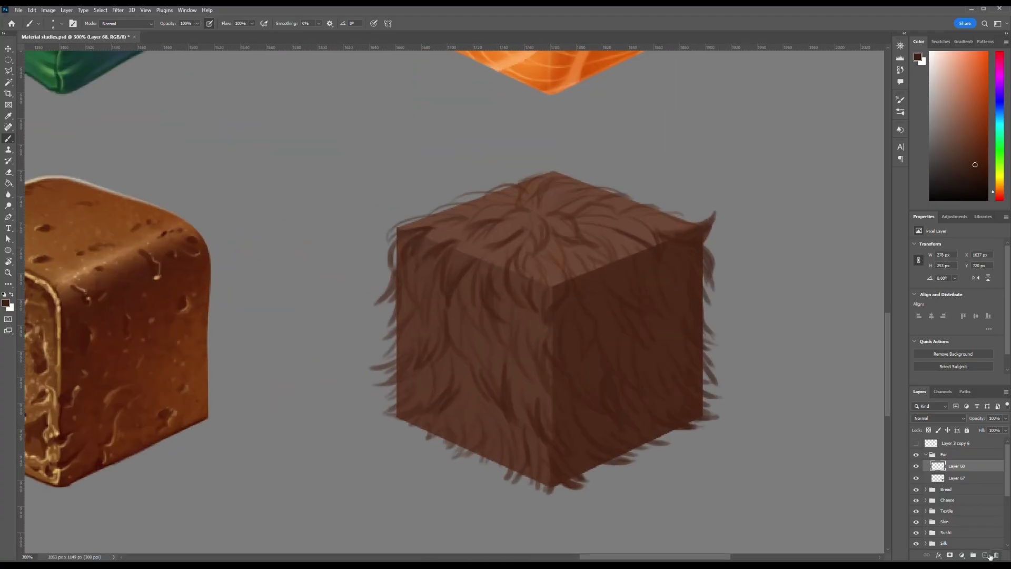
# Step: Add a new layer in the Fur group and paint lighter brown strands radiating from the centre of the top face
pyautogui.click(986, 555)
pyautogui.press('o')
pyautogui.press('i')
pyautogui.click(954, 126)
pyautogui.press('b')
pyautogui.moveTo(544, 209); pyautogui.dragTo(557, 187)
pyautogui.moveTo(561, 214)
pyautogui.mouseDown()
pyautogui.moveTo(578, 200)
pyautogui.moveTo(569, 227)
pyautogui.mouseUp()
pyautogui.moveTo(575, 215); pyautogui.dragTo(621, 219)
pyautogui.moveTo(626, 205)
pyautogui.mouseDown()
pyautogui.moveTo(679, 228)
pyautogui.moveTo(660, 265)
pyautogui.mouseUp()
pyautogui.hotkey('ctrl', 'z')
pyautogui.moveTo(605, 237); pyautogui.dragTo(635, 273)
pyautogui.moveTo(615, 232); pyautogui.dragTo(657, 262)
# Step: Paint light strands over the cube's front top corner, resampling the brown and undoing unwanted strokes
pyautogui.moveTo(532, 232)
pyautogui.mouseDown()
pyautogui.moveTo(484, 205)
pyautogui.moveTo(506, 186)
pyautogui.moveTo(573, 213)
pyautogui.moveTo(563, 254)
pyautogui.moveTo(584, 260)
pyautogui.moveTo(521, 268)
pyautogui.mouseUp()
pyautogui.moveTo(499, 253)
pyautogui.mouseDown()
pyautogui.moveTo(495, 284)
pyautogui.moveTo(511, 303)
pyautogui.moveTo(510, 282)
pyautogui.moveTo(544, 303)
pyautogui.mouseUp()
pyautogui.hotkey('ctrl', 'z')
pyautogui.hotkey('ctrl', 'z')
pyautogui.keyDown('alt'); pyautogui.click(531, 276); pyautogui.keyUp('alt')
pyautogui.click(949, 90)
pyautogui.moveTo(537, 263)
pyautogui.mouseDown()
pyautogui.moveTo(539, 296)
pyautogui.moveTo(556, 293)
pyautogui.moveTo(565, 314)
pyautogui.moveTo(564, 364)
pyautogui.mouseUp()
pyautogui.hotkey('ctrl', 'z')
pyautogui.keyDown('alt'); pyautogui.click(554, 274); pyautogui.keyUp('alt')
pyautogui.hotkey('ctrl', 'z')
pyautogui.keyDown('alt'); pyautogui.click(562, 282); pyautogui.keyUp('alt')
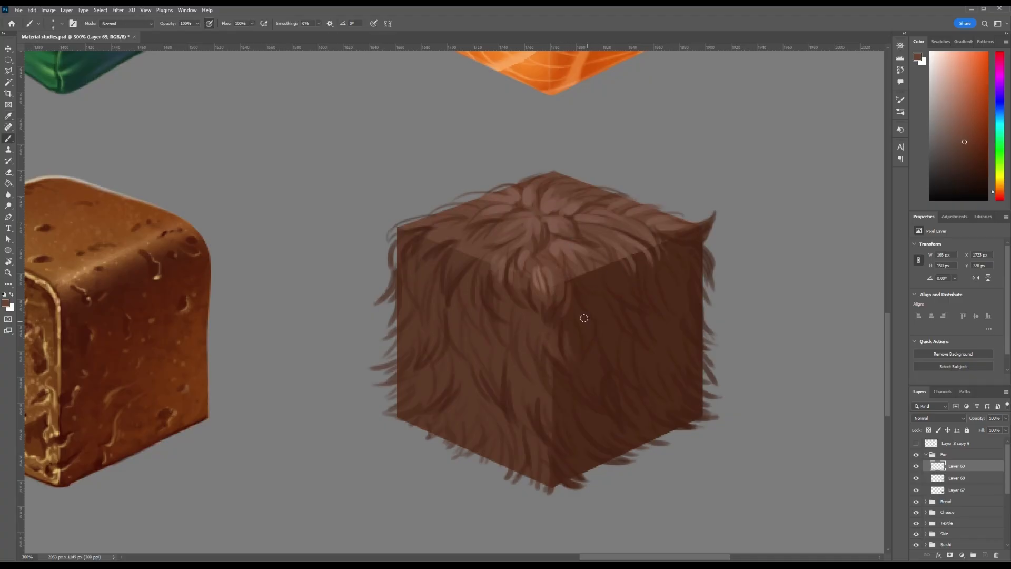
# Step: Paint lighter strands from the top face's edge down over the upper part of the right face
pyautogui.moveTo(584, 304); pyautogui.dragTo(613, 321)
pyautogui.moveTo(585, 276)
pyautogui.mouseDown()
pyautogui.moveTo(606, 292)
pyautogui.moveTo(625, 279)
pyautogui.moveTo(652, 314)
pyautogui.mouseUp()
pyautogui.moveTo(654, 282); pyautogui.dragTo(685, 326)
pyautogui.hotkey('ctrl', 'z')
pyautogui.moveTo(676, 247)
pyautogui.mouseDown()
pyautogui.moveTo(705, 265)
pyautogui.moveTo(716, 345)
pyautogui.mouseUp()
pyautogui.hotkey('ctrl', 'z')
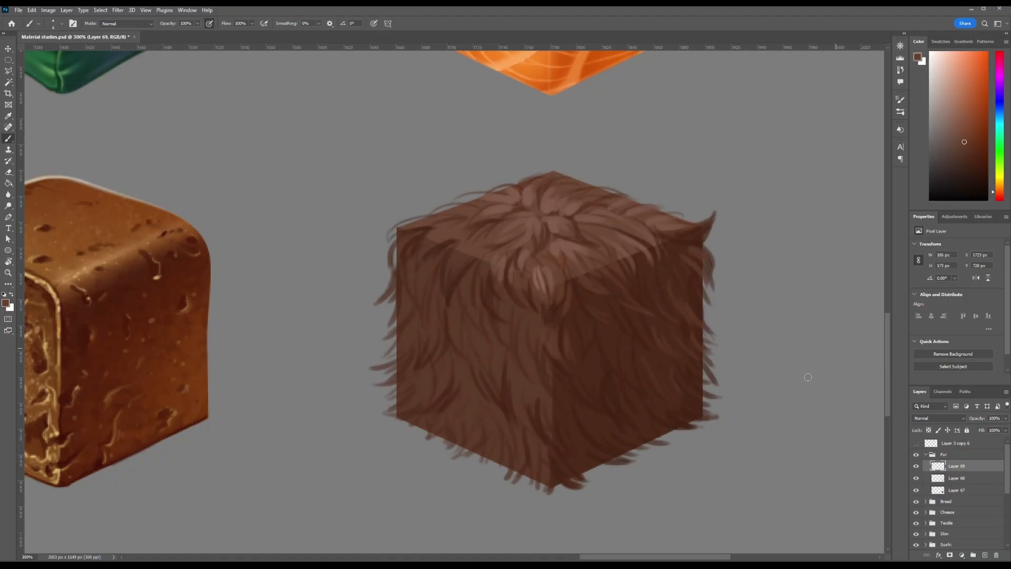
# Step: Paint mid-brown tufts around the cube's upper silhouette and left corner so that fur covers the hard outline
pyautogui.moveTo(398, 271); pyautogui.dragTo(376, 287)
pyautogui.moveTo(419, 224)
pyautogui.mouseDown()
pyautogui.moveTo(387, 246)
pyautogui.moveTo(384, 232)
pyautogui.moveTo(402, 222)
pyautogui.mouseUp()
pyautogui.hotkey('ctrl', 'z')
pyautogui.moveTo(472, 203); pyautogui.dragTo(452, 204)
pyautogui.moveTo(523, 182); pyautogui.dragTo(482, 192)
pyautogui.moveTo(549, 171)
pyautogui.mouseDown()
pyautogui.moveTo(528, 175)
pyautogui.moveTo(582, 181)
pyautogui.mouseUp()
pyautogui.hotkey('ctrl', 'z')
pyautogui.moveTo(591, 185); pyautogui.dragTo(695, 220)
pyautogui.moveTo(383, 240); pyautogui.dragTo(437, 218)
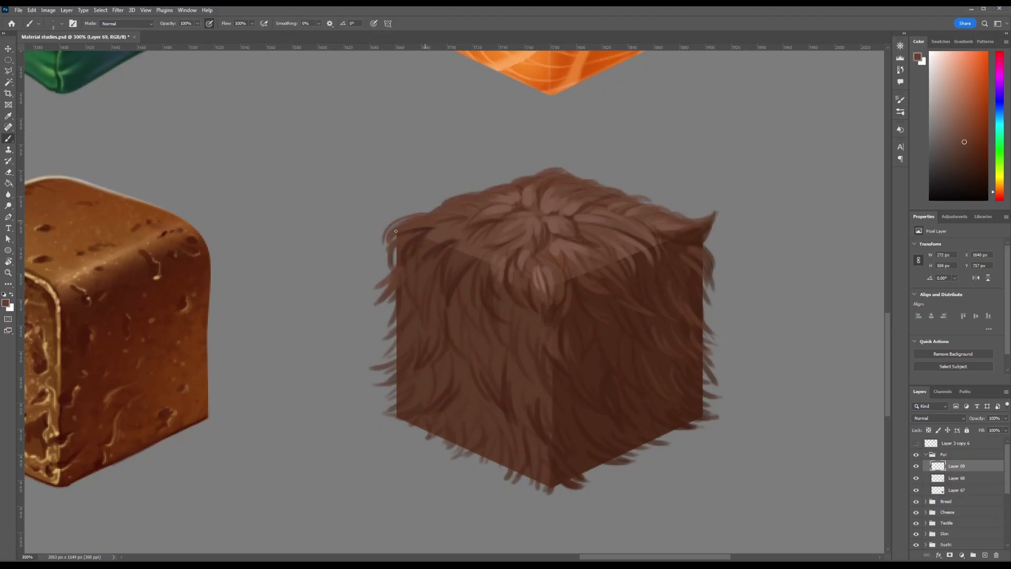
pyautogui.moveTo(389, 244); pyautogui.dragTo(379, 268)
pyautogui.moveTo(468, 261)
pyautogui.mouseDown()
pyautogui.moveTo(453, 280)
pyautogui.moveTo(465, 274)
pyautogui.mouseUp()
pyautogui.press('p')
pyautogui.click(462, 289)
pyautogui.hotkey('ctrl', 'z')
pyautogui.press('b')
# Step: Sample lighter browns from the fur and paint strands down the upper and middle parts of the left face
pyautogui.keyDown('alt'); pyautogui.click(458, 275); pyautogui.keyUp('alt')
pyautogui.keyDown('alt'); pyautogui.click(533, 225); pyautogui.keyUp('alt')
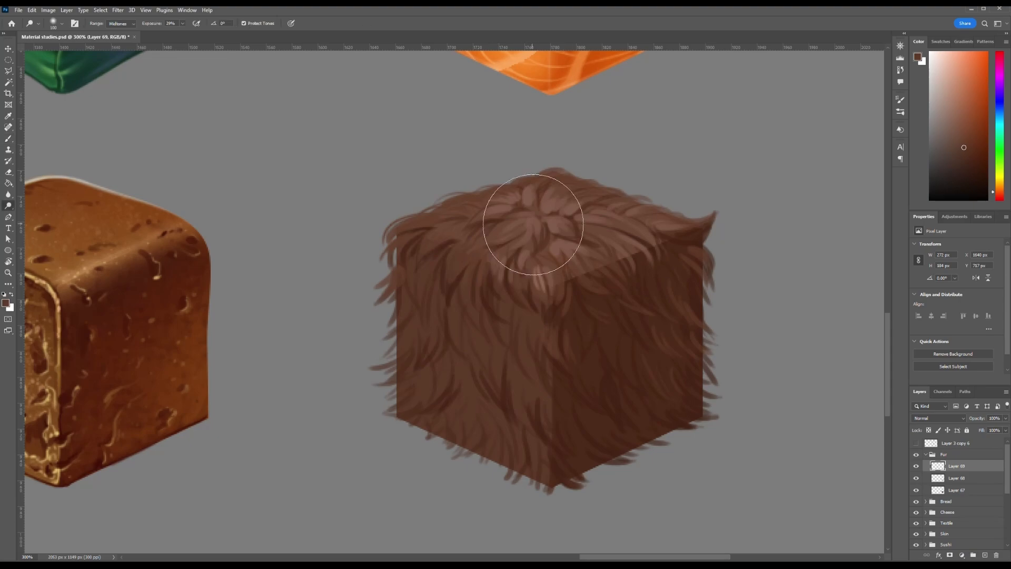
pyautogui.moveTo(451, 242); pyautogui.dragTo(434, 253)
pyautogui.moveTo(438, 260); pyautogui.dragTo(422, 287)
pyautogui.moveTo(436, 293)
pyautogui.mouseDown()
pyautogui.moveTo(428, 329)
pyautogui.moveTo(443, 327)
pyautogui.mouseUp()
pyautogui.moveTo(449, 308); pyautogui.dragTo(489, 385)
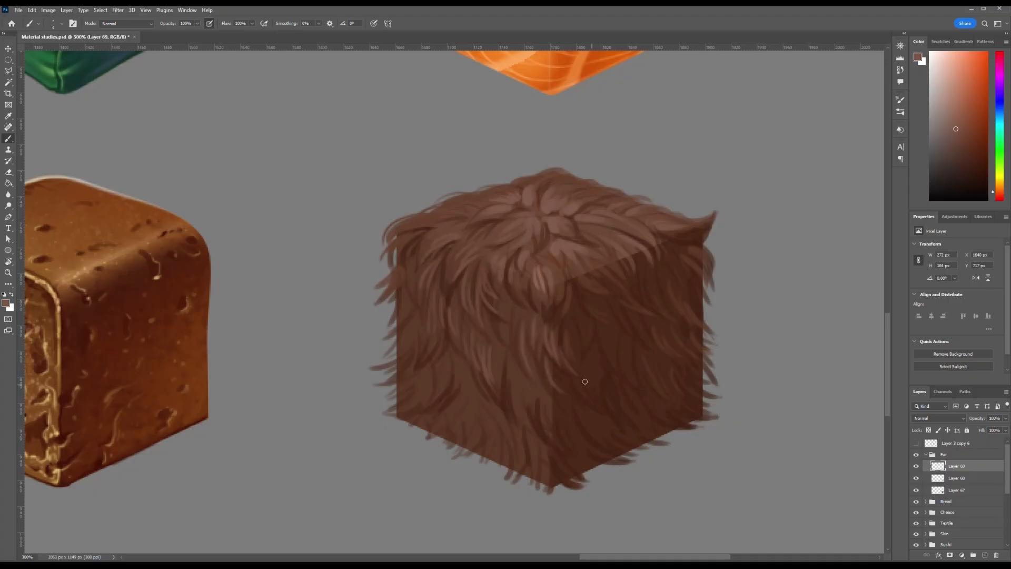
# Step: Paint light strands down the lower half of the cube's front vertical edge
pyautogui.moveTo(552, 405); pyautogui.dragTo(563, 456)
pyautogui.moveTo(517, 389); pyautogui.dragTo(524, 434)
pyautogui.moveTo(537, 398); pyautogui.dragTo(554, 444)
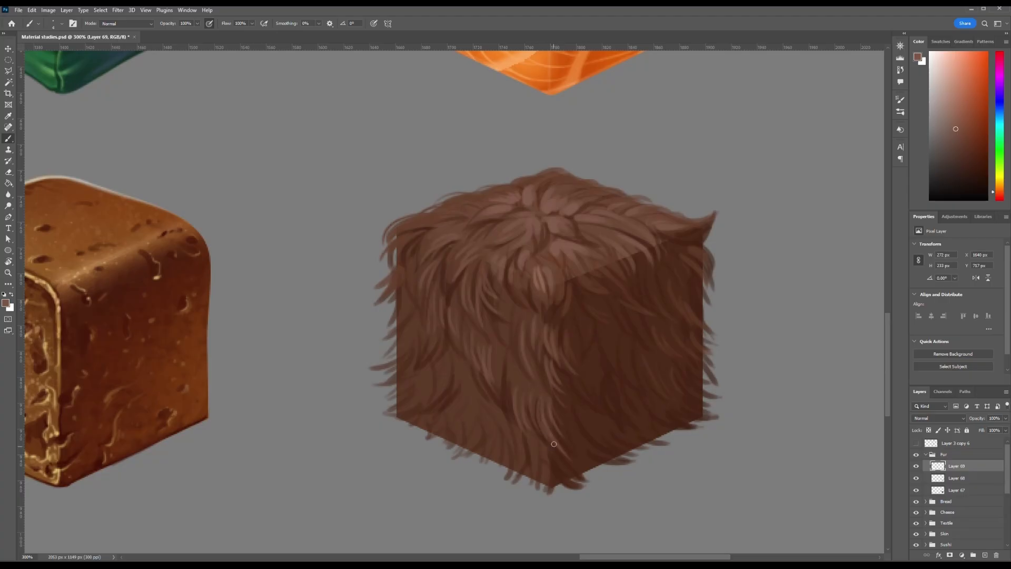
pyautogui.moveTo(535, 402); pyautogui.dragTo(545, 428)
pyautogui.moveTo(508, 380); pyautogui.dragTo(517, 416)
pyautogui.moveTo(514, 355); pyautogui.dragTo(534, 388)
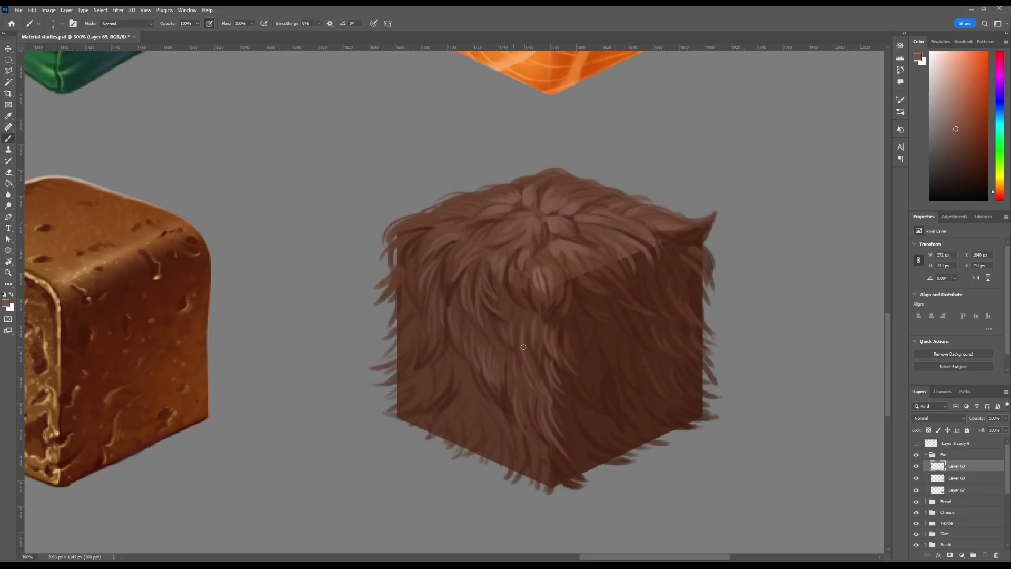
# Step: Paint strands at the front top corner that blend the top face's edge into the right face
pyautogui.hotkey('ctrl', '1')
pyautogui.hotkey('ctrl', '+')
pyautogui.hotkey('ctrl', '+')
pyautogui.moveTo(561, 280)
pyautogui.mouseDown()
pyautogui.moveTo(549, 316)
pyautogui.moveTo(571, 299)
pyautogui.mouseUp()
pyautogui.moveTo(570, 260)
pyautogui.mouseDown()
pyautogui.moveTo(596, 287)
pyautogui.moveTo(626, 283)
pyautogui.mouseUp()
pyautogui.moveTo(580, 289)
pyautogui.mouseDown()
pyautogui.moveTo(600, 309)
pyautogui.moveTo(575, 336)
pyautogui.mouseUp()
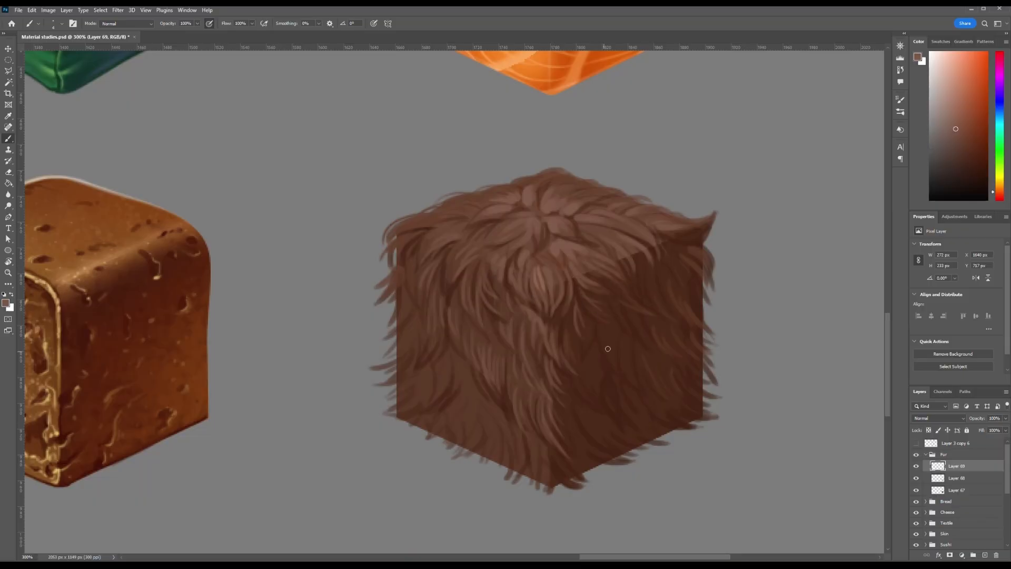
# Step: Paint lighter tufts across the lower part of the left face and over its bottom edge to the front corner
pyautogui.moveTo(416, 396); pyautogui.dragTo(394, 413)
pyautogui.moveTo(420, 393); pyautogui.dragTo(398, 404)
pyautogui.moveTo(414, 376); pyautogui.dragTo(396, 394)
pyautogui.moveTo(450, 367); pyautogui.dragTo(429, 406)
pyautogui.moveTo(453, 385)
pyautogui.mouseDown()
pyautogui.moveTo(447, 403)
pyautogui.moveTo(473, 412)
pyautogui.mouseUp()
pyautogui.moveTo(477, 399)
pyautogui.mouseDown()
pyautogui.moveTo(500, 453)
pyautogui.moveTo(464, 454)
pyautogui.mouseUp()
pyautogui.moveTo(462, 418)
pyautogui.mouseDown()
pyautogui.moveTo(448, 443)
pyautogui.moveTo(422, 441)
pyautogui.mouseUp()
pyautogui.moveTo(419, 409)
pyautogui.mouseDown()
pyautogui.moveTo(405, 429)
pyautogui.moveTo(424, 425)
pyautogui.mouseUp()
pyautogui.moveTo(497, 442)
pyautogui.mouseDown()
pyautogui.moveTo(474, 466)
pyautogui.moveTo(545, 486)
pyautogui.mouseUp()
pyautogui.moveTo(560, 452); pyautogui.dragTo(569, 494)
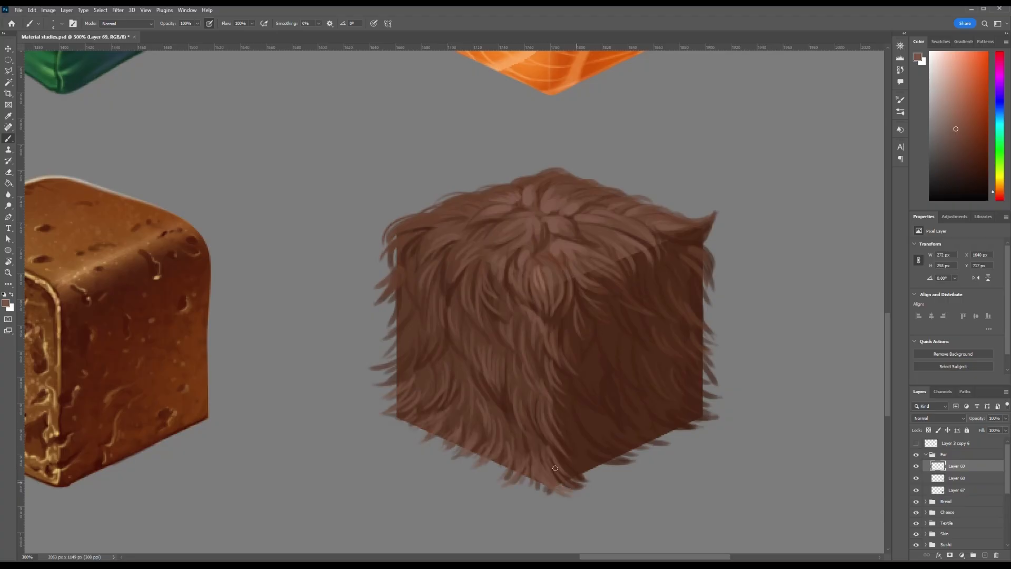
# Step: Paint light strands around the bottom front corner and across the lower part of the right face
pyautogui.moveTo(526, 429); pyautogui.dragTo(543, 466)
pyautogui.moveTo(563, 443); pyautogui.dragTo(590, 474)
pyautogui.moveTo(512, 416); pyautogui.dragTo(524, 453)
pyautogui.moveTo(559, 425)
pyautogui.mouseDown()
pyautogui.moveTo(571, 444)
pyautogui.moveTo(616, 448)
pyautogui.mouseUp()
pyautogui.moveTo(619, 389); pyautogui.dragTo(634, 443)
pyautogui.moveTo(595, 368); pyautogui.dragTo(610, 402)
pyautogui.moveTo(656, 399); pyautogui.dragTo(635, 426)
# Step: Paint curved light strands over the middle and upper parts of the right face
pyautogui.moveTo(580, 350); pyautogui.dragTo(595, 406)
pyautogui.moveTo(589, 311); pyautogui.dragTo(616, 334)
pyautogui.moveTo(616, 316); pyautogui.dragTo(649, 350)
pyautogui.moveTo(619, 298); pyautogui.dragTo(646, 334)
pyautogui.moveTo(637, 285); pyautogui.dragTo(671, 319)
pyautogui.moveTo(653, 260); pyautogui.dragTo(672, 309)
# Step: Paint tufts at the top face's right corner and along the cube's right edge, sampling a darker brown for the side
pyautogui.moveTo(606, 234); pyautogui.dragTo(577, 222)
pyautogui.moveTo(653, 225); pyautogui.dragTo(715, 206)
pyautogui.keyDown('alt'); pyautogui.click(686, 263); pyautogui.keyUp('alt')
pyautogui.moveTo(697, 287)
pyautogui.mouseDown()
pyautogui.moveTo(717, 305)
pyautogui.moveTo(720, 335)
pyautogui.mouseUp()
pyautogui.moveTo(704, 336); pyautogui.dragTo(724, 349)
pyautogui.moveTo(703, 279); pyautogui.dragTo(724, 302)
pyautogui.moveTo(703, 246); pyautogui.dragTo(717, 231)
pyautogui.moveTo(707, 237); pyautogui.dragTo(720, 213)
# Step: Paint dark brown strands along the cube's left edge and between the tufts on its lower-left edge
pyautogui.moveTo(408, 269); pyautogui.dragTo(395, 292)
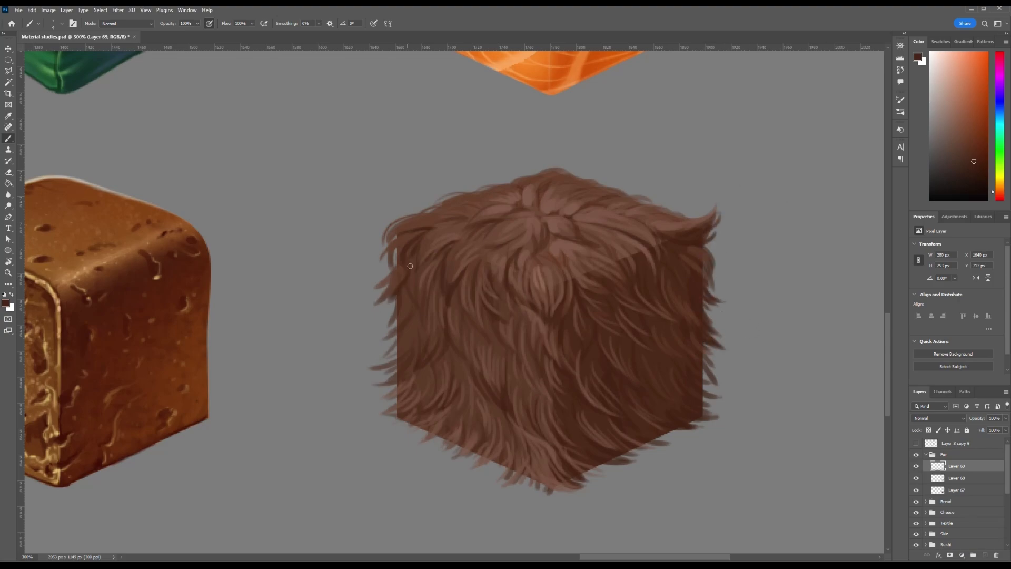
pyautogui.moveTo(405, 327); pyautogui.dragTo(385, 338)
pyautogui.moveTo(410, 372); pyautogui.dragTo(385, 396)
pyautogui.moveTo(415, 395)
pyautogui.mouseDown()
pyautogui.moveTo(390, 416)
pyautogui.moveTo(425, 409)
pyautogui.mouseUp()
pyautogui.moveTo(417, 417)
pyautogui.mouseDown()
pyautogui.moveTo(396, 425)
pyautogui.moveTo(448, 449)
pyautogui.mouseUp()
pyautogui.moveTo(470, 380)
pyautogui.mouseDown()
pyautogui.moveTo(446, 432)
pyautogui.moveTo(477, 438)
pyautogui.mouseUp()
pyautogui.moveTo(501, 426)
pyautogui.mouseDown()
pyautogui.moveTo(484, 464)
pyautogui.moveTo(498, 468)
pyautogui.mouseUp()
pyautogui.moveTo(513, 448)
pyautogui.mouseDown()
pyautogui.moveTo(503, 468)
pyautogui.moveTo(511, 477)
pyautogui.mouseUp()
pyautogui.moveTo(532, 460); pyautogui.dragTo(548, 486)
pyautogui.moveTo(515, 423)
pyautogui.mouseDown()
pyautogui.moveTo(538, 455)
pyautogui.moveTo(558, 443)
pyautogui.moveTo(525, 455)
pyautogui.moveTo(540, 465)
pyautogui.mouseUp()
# Step: Adjust the brush to a medium size for shading between the fur strands
pyautogui.press(']')
pyautogui.press(']')
pyautogui.press(']')
pyautogui.press(']')
pyautogui.press(']')
pyautogui.press(']')
pyautogui.press(']')
pyautogui.press(']')
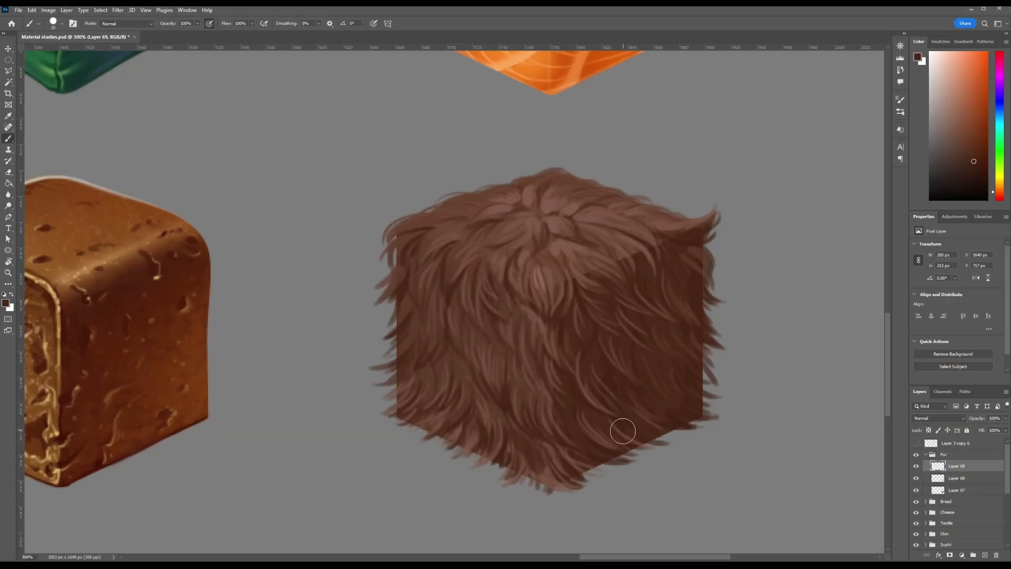
pyautogui.press('[')
pyautogui.press('[')
pyautogui.press('[')
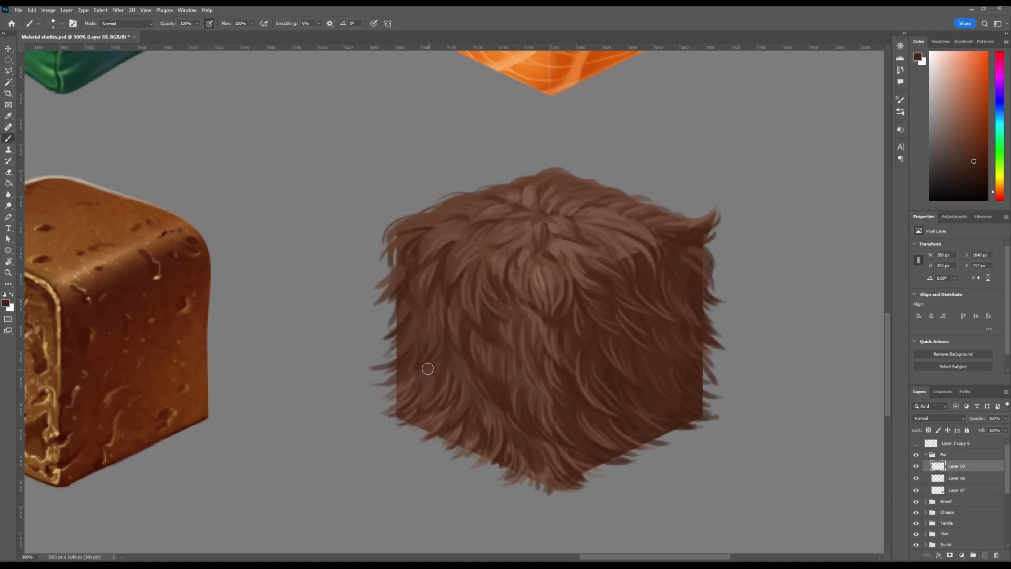
pyautogui.hotkey('ctrl', '-')
pyautogui.hotkey('ctrl', '-')
pyautogui.hotkey('ctrl', '-')
pyautogui.hotkey('ctrl', '+')
pyautogui.hotkey('ctrl', '+')
pyautogui.hotkey('ctrl', '+')
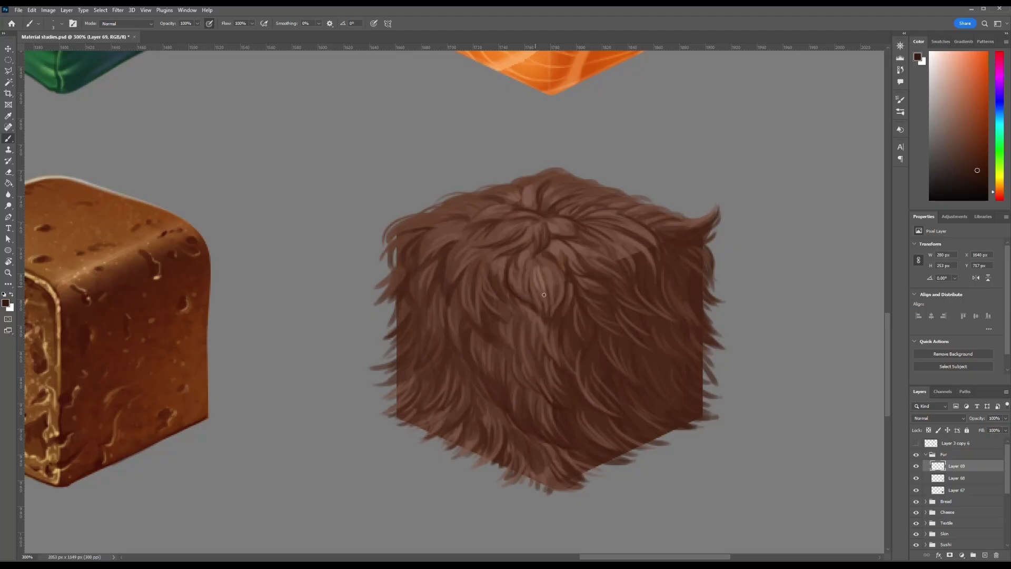
# Step: Paint thin very dark strands beside the front vertical edge and on the lower right face, undoing unwanted strokes
pyautogui.hotkey('ctrl', 'z')
pyautogui.moveTo(576, 247)
pyautogui.mouseDown()
pyautogui.moveTo(612, 273)
pyautogui.moveTo(652, 266)
pyautogui.mouseUp()
pyautogui.hotkey('ctrl', 'z')
pyautogui.moveTo(545, 334); pyautogui.dragTo(581, 374)
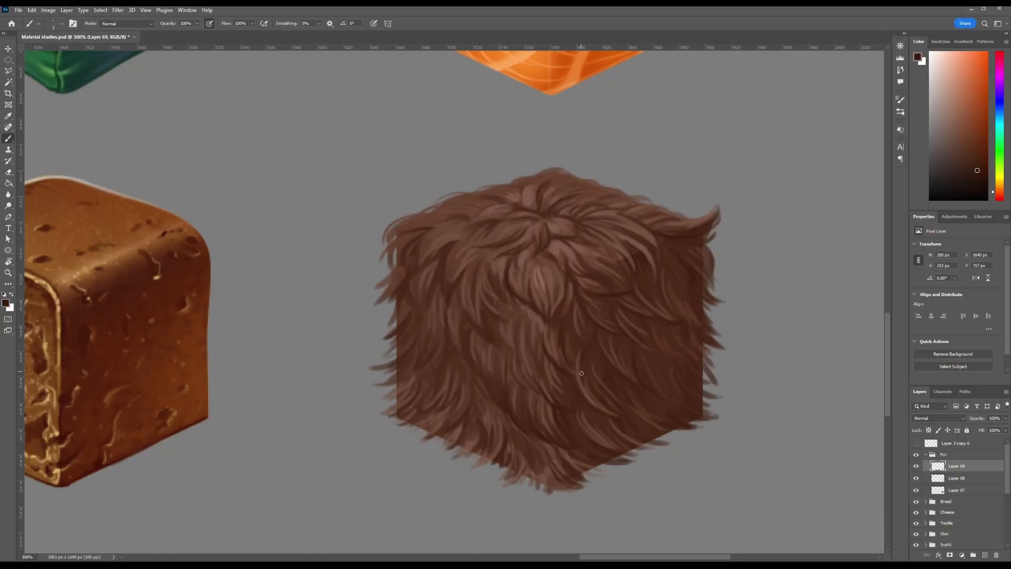
pyautogui.moveTo(613, 456); pyautogui.dragTo(656, 410)
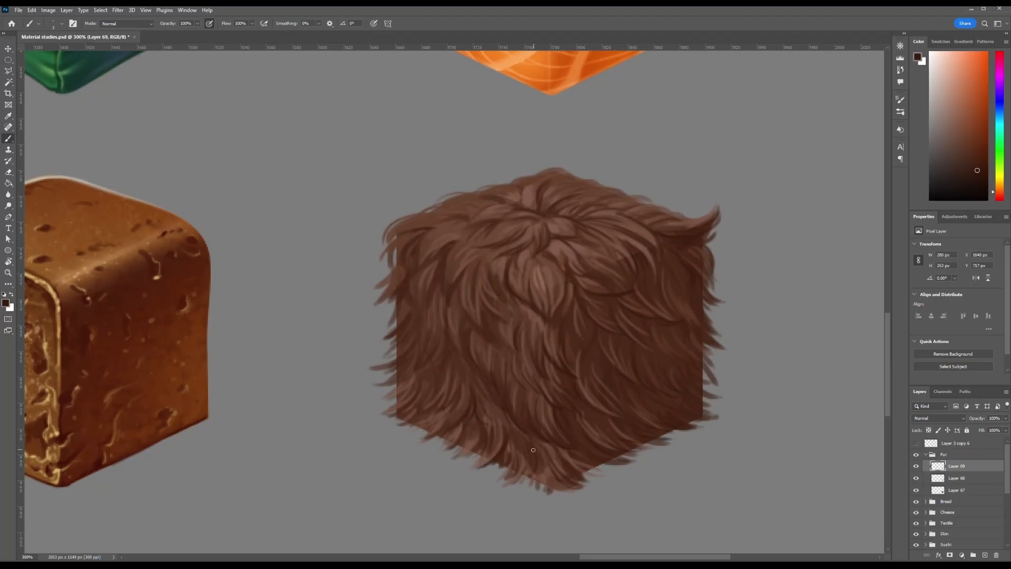
# Step: Paint very dark strands along the cube's lower-right edge and down its right vertical edge
pyautogui.moveTo(536, 482); pyautogui.dragTo(646, 446)
pyautogui.moveTo(658, 428); pyautogui.dragTo(684, 434)
pyautogui.moveTo(728, 410)
pyautogui.mouseDown()
pyautogui.moveTo(696, 334)
pyautogui.moveTo(713, 363)
pyautogui.mouseUp()
pyautogui.moveTo(697, 401); pyautogui.dragTo(718, 415)
# Step: Enlarge the brush and deepen the shadows between strands beside the front vertical edge and across the upper right face
pyautogui.press(']')
pyautogui.press(']')
pyautogui.moveTo(570, 324); pyautogui.dragTo(575, 352)
pyautogui.moveTo(562, 447); pyautogui.dragTo(558, 465)
pyautogui.moveTo(581, 354); pyautogui.dragTo(605, 387)
pyautogui.hotkey('ctrl', '-')
pyautogui.hotkey('ctrl', '-')
pyautogui.hotkey('ctrl', '+')
pyautogui.hotkey('ctrl', '+')
pyautogui.moveTo(573, 277); pyautogui.dragTo(642, 287)
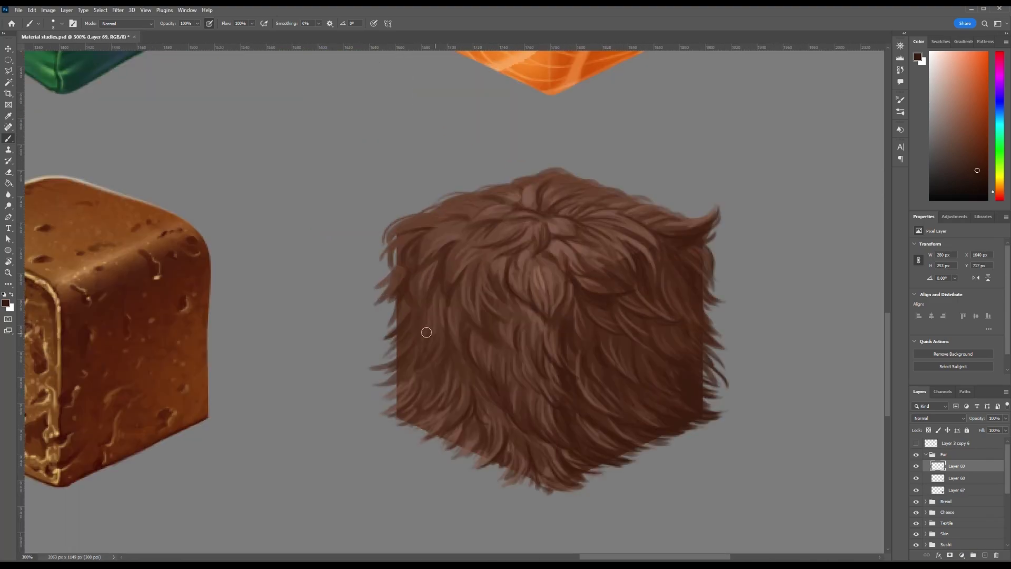
# Step: Reduce the brush size and paint thin dark strands on the left face and the top face's left corner
pyautogui.press('[')
pyautogui.press('[')
pyautogui.press('[')
pyautogui.moveTo(435, 338); pyautogui.dragTo(419, 365)
pyautogui.moveTo(441, 332); pyautogui.dragTo(406, 381)
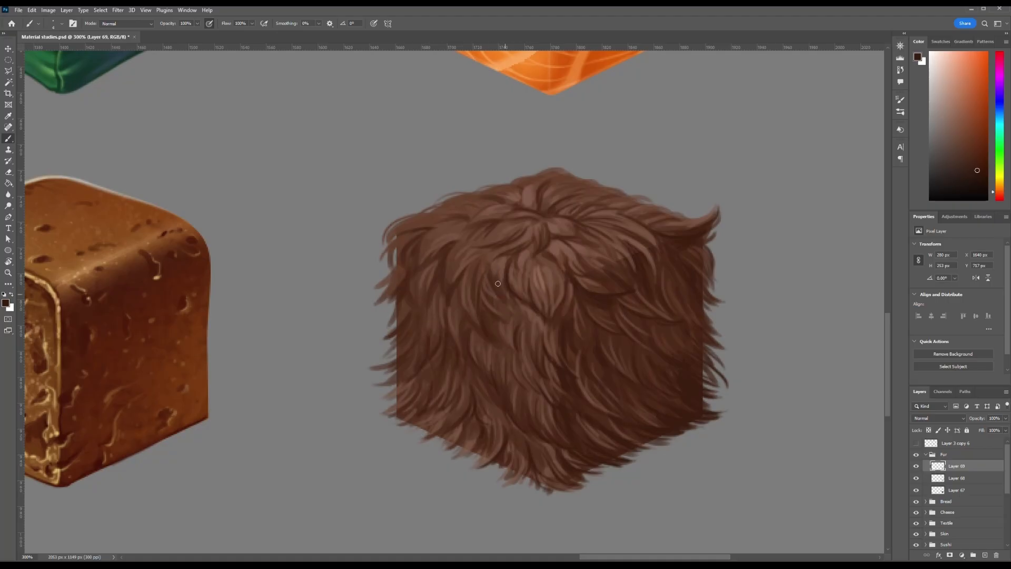
pyautogui.moveTo(458, 239); pyautogui.dragTo(441, 249)
pyautogui.moveTo(444, 213); pyautogui.dragTo(416, 217)
# Step: Add thin dark strands to the middle of the left face, undoing an unwanted stroke
pyautogui.hotkey('ctrl', '-')
pyautogui.hotkey('ctrl', '+')
pyautogui.moveTo(502, 353); pyautogui.dragTo(507, 389)
pyautogui.hotkey('ctrl', 'z')
pyautogui.moveTo(481, 332); pyautogui.dragTo(479, 348)
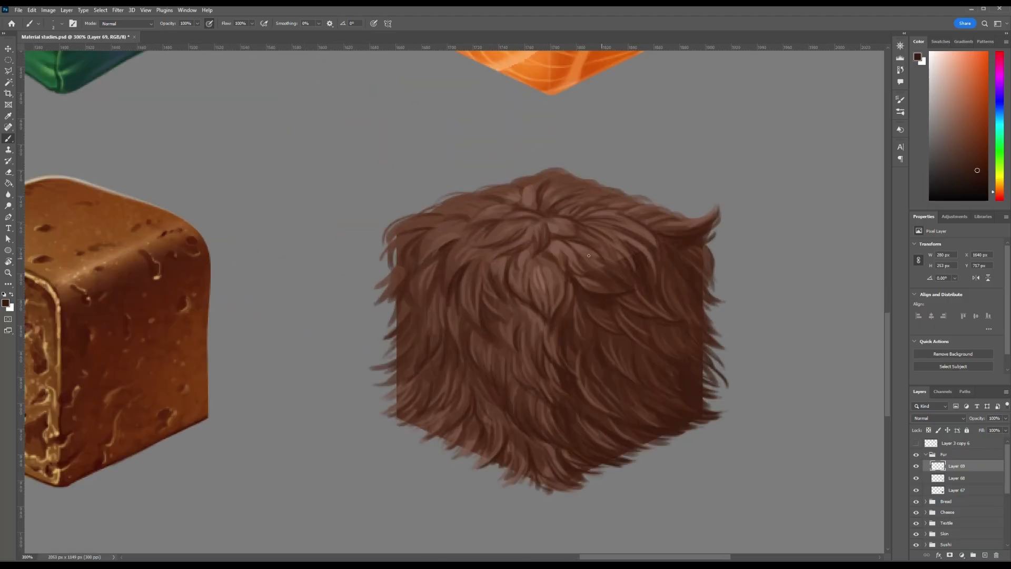
# Step: Sample a light brown, add a new layer and paint highlight strands around the fur crown on the top face
pyautogui.keyDown('alt'); pyautogui.click(594, 207); pyautogui.keyUp('alt')
pyautogui.hotkey('ctrl', 'z')
pyautogui.click(985, 555)
pyautogui.moveTo(574, 218); pyautogui.dragTo(598, 207)
pyautogui.moveTo(557, 212); pyautogui.dragTo(589, 200)
pyautogui.moveTo(549, 205)
pyautogui.mouseDown()
pyautogui.moveTo(563, 194)
pyautogui.moveTo(495, 227)
pyautogui.moveTo(508, 233)
pyautogui.mouseUp()
pyautogui.hotkey('ctrl', 'z')
pyautogui.moveTo(541, 223)
pyautogui.mouseDown()
pyautogui.moveTo(518, 242)
pyautogui.moveTo(568, 229)
pyautogui.mouseUp()
pyautogui.moveTo(583, 222)
pyautogui.mouseDown()
pyautogui.moveTo(623, 240)
pyautogui.moveTo(628, 233)
pyautogui.mouseUp()
pyautogui.hotkey('ctrl', 'z')
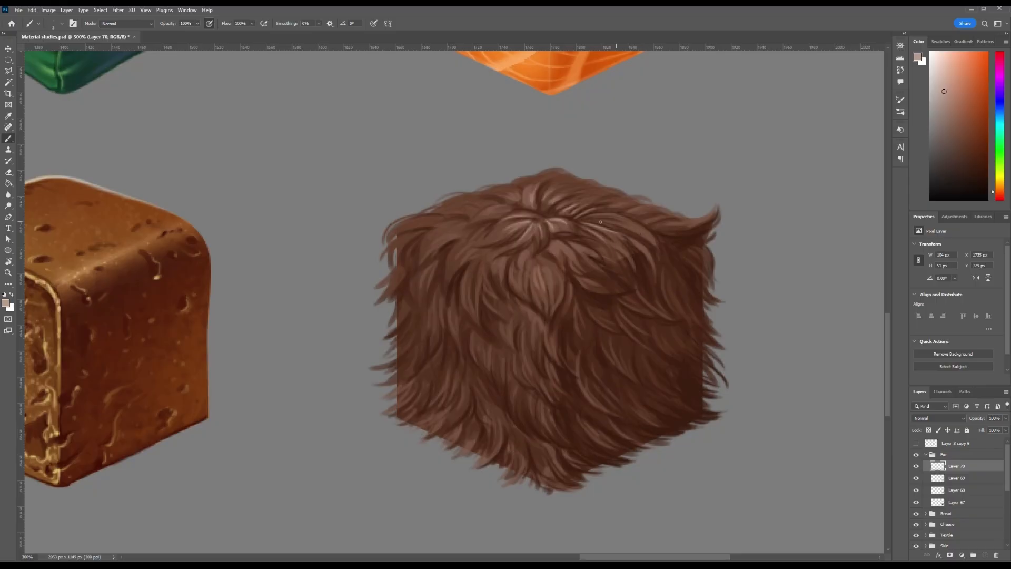
# Step: Paint light highlight strands on the top face's right corner tuft and along its front rim
pyautogui.moveTo(667, 233); pyautogui.dragTo(730, 213)
pyautogui.moveTo(703, 280); pyautogui.dragTo(705, 289)
pyautogui.hotkey('ctrl', 'z')
pyautogui.moveTo(528, 248)
pyautogui.mouseDown()
pyautogui.moveTo(511, 278)
pyautogui.moveTo(561, 285)
pyautogui.mouseUp()
pyautogui.moveTo(536, 258)
pyautogui.mouseDown()
pyautogui.moveTo(551, 287)
pyautogui.moveTo(579, 283)
pyautogui.mouseUp()
pyautogui.moveTo(570, 254)
pyautogui.mouseDown()
pyautogui.moveTo(596, 281)
pyautogui.moveTo(609, 279)
pyautogui.mouseUp()
pyautogui.moveTo(498, 258); pyautogui.dragTo(465, 296)
pyautogui.moveTo(465, 229); pyautogui.dragTo(433, 258)
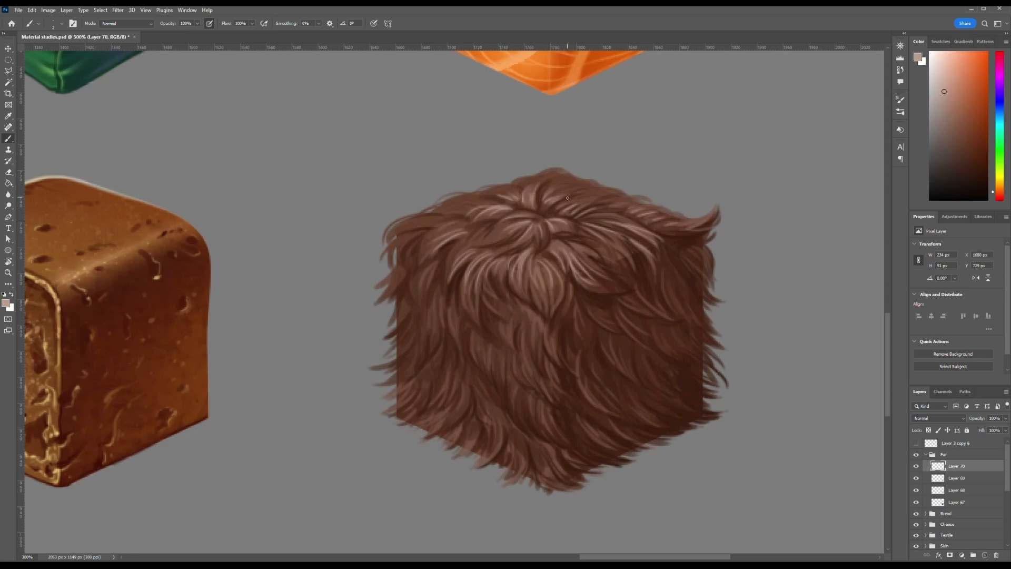
# Step: Paint light highlight strands down the left face and along the cube's left edge
pyautogui.moveTo(492, 260); pyautogui.dragTo(478, 290)
pyautogui.moveTo(493, 265); pyautogui.dragTo(499, 283)
pyautogui.hotkey('ctrl', 'z')
pyautogui.moveTo(498, 362); pyautogui.dragTo(504, 397)
pyautogui.moveTo(430, 276)
pyautogui.mouseDown()
pyautogui.moveTo(421, 318)
pyautogui.moveTo(430, 352)
pyautogui.moveTo(373, 367)
pyautogui.mouseUp()
pyautogui.moveTo(443, 366); pyautogui.dragTo(417, 407)
pyautogui.moveTo(406, 298); pyautogui.dragTo(390, 329)
pyautogui.moveTo(409, 231); pyautogui.dragTo(388, 226)
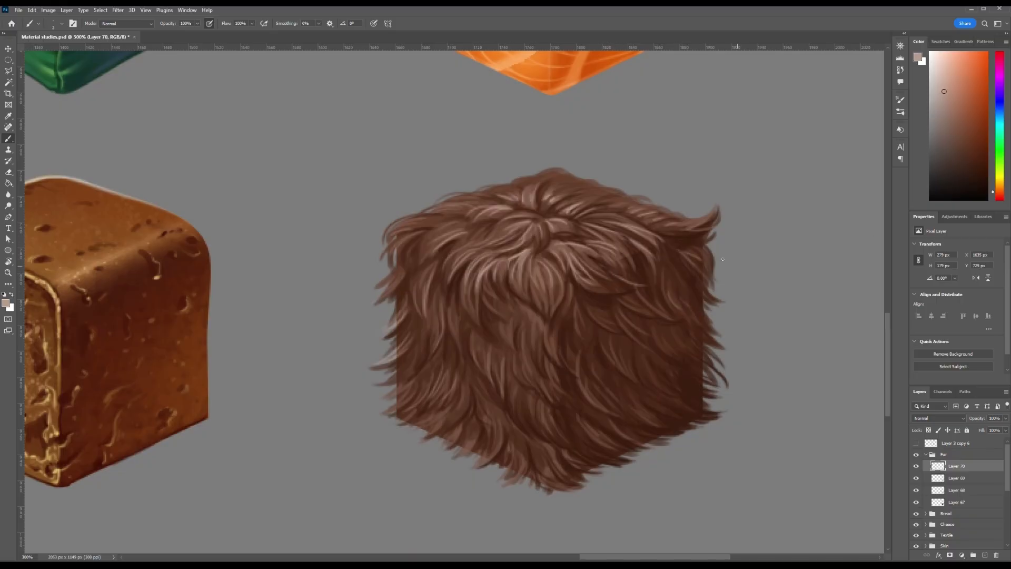
# Step: Add light strands on the right face and down the front vertical edge to the bottom corner, undoing an unwanted stroke
pyautogui.moveTo(596, 334); pyautogui.dragTo(599, 360)
pyautogui.moveTo(642, 359)
pyautogui.mouseDown()
pyautogui.moveTo(651, 379)
pyautogui.moveTo(629, 404)
pyautogui.mouseUp()
pyautogui.hotkey('ctrl', 'z')
pyautogui.moveTo(480, 353); pyautogui.dragTo(502, 394)
pyautogui.moveTo(511, 372)
pyautogui.mouseDown()
pyautogui.moveTo(518, 410)
pyautogui.moveTo(559, 438)
pyautogui.mouseUp()
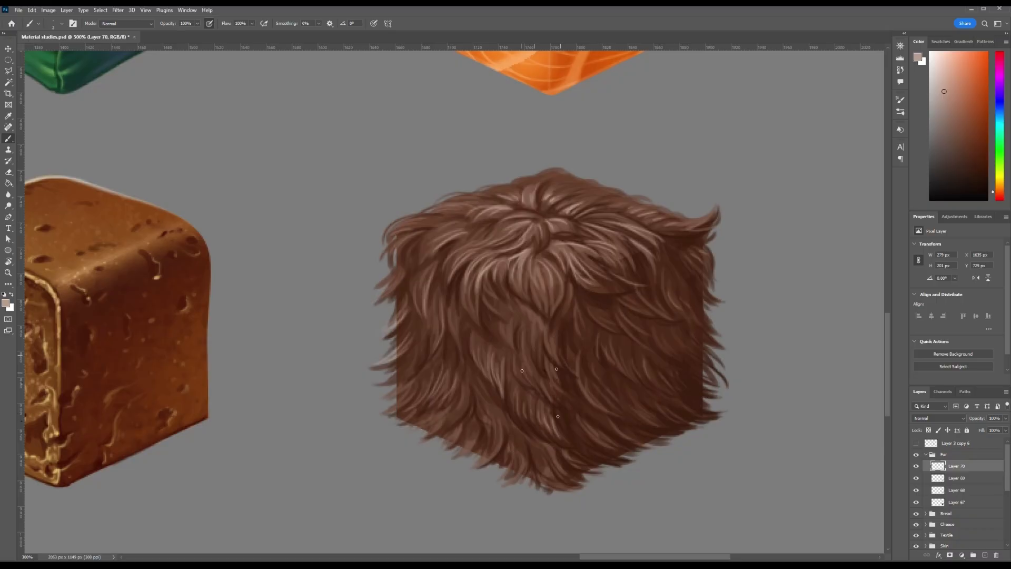
pyautogui.moveTo(562, 403)
pyautogui.mouseDown()
pyautogui.moveTo(578, 444)
pyautogui.moveTo(559, 490)
pyautogui.mouseUp()
pyautogui.moveTo(519, 435)
pyautogui.mouseDown()
pyautogui.moveTo(510, 476)
pyautogui.moveTo(490, 457)
pyautogui.mouseUp()
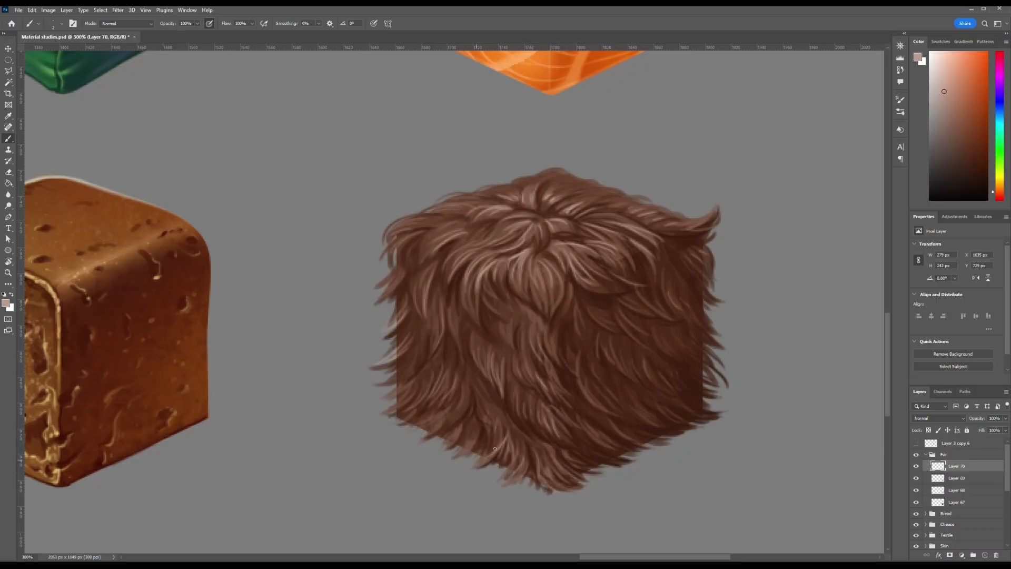
# Step: Brighten the strands beside the front edge and around the fur crown with more light strokes
pyautogui.moveTo(511, 353); pyautogui.dragTo(503, 387)
pyautogui.moveTo(536, 248)
pyautogui.mouseDown()
pyautogui.moveTo(528, 278)
pyautogui.moveTo(557, 280)
pyautogui.mouseUp()
pyautogui.moveTo(542, 227); pyautogui.dragTo(512, 250)
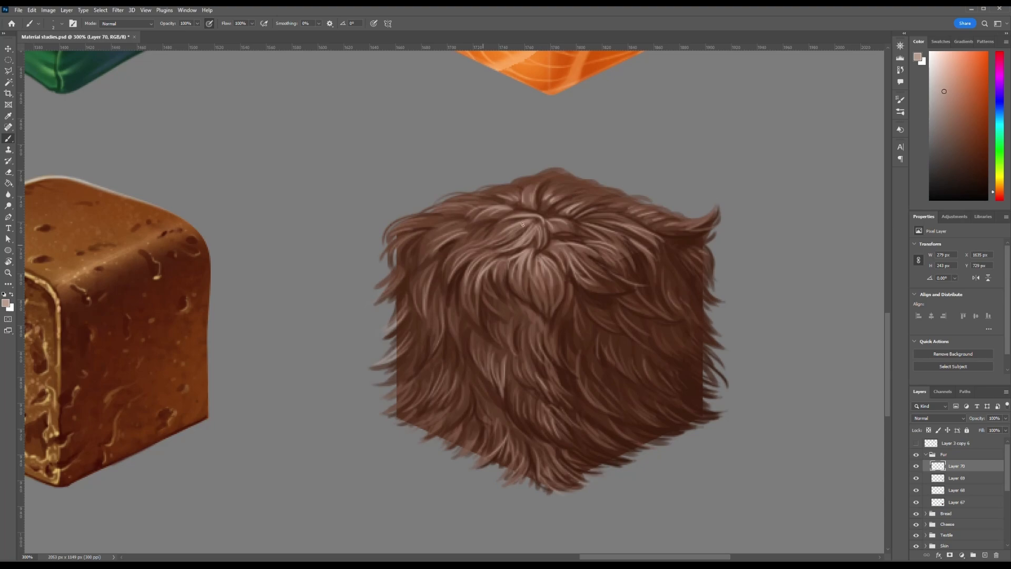
pyautogui.moveTo(549, 219); pyautogui.dragTo(615, 249)
pyautogui.moveTo(577, 203); pyautogui.dragTo(615, 212)
# Step: Paint light strands over the top face's left rim and below the crown, undoing an unwanted stroke
pyautogui.hotkey('ctrl', '-')
pyautogui.hotkey('ctrl', '-')
pyautogui.hotkey('ctrl', '+')
pyautogui.hotkey('ctrl', '+')
pyautogui.moveTo(485, 250)
pyautogui.mouseDown()
pyautogui.moveTo(460, 235)
pyautogui.moveTo(452, 266)
pyautogui.mouseUp()
pyautogui.moveTo(444, 257); pyautogui.dragTo(423, 303)
pyautogui.moveTo(471, 229)
pyautogui.mouseDown()
pyautogui.moveTo(433, 247)
pyautogui.moveTo(448, 262)
pyautogui.mouseUp()
pyautogui.hotkey('ctrl', 'z')
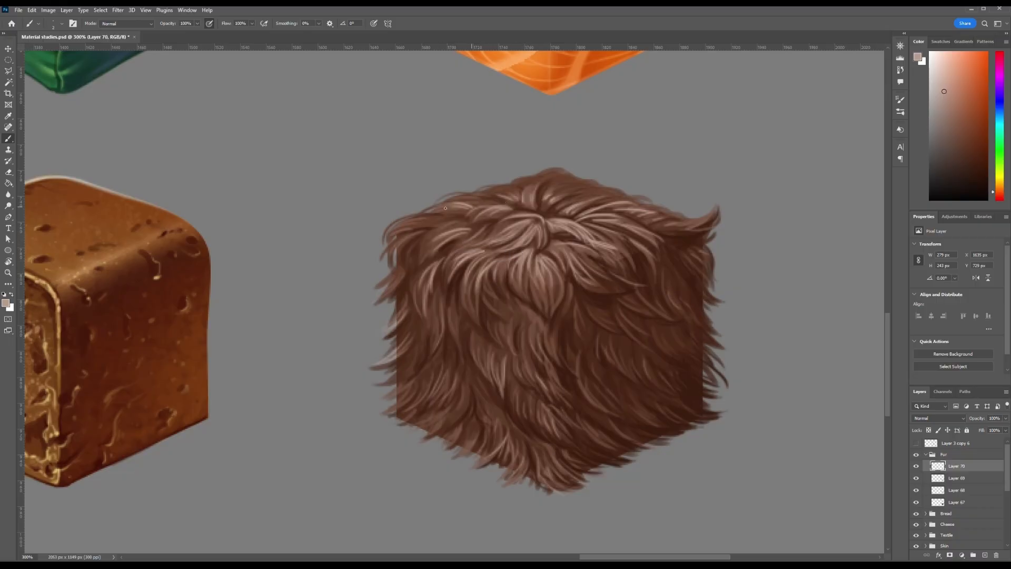
pyautogui.moveTo(554, 251); pyautogui.dragTo(593, 291)
# Step: Sample a dark brown and paint strands sticking out at the lower-left corner, undoing unwanted strokes
pyautogui.keyDown('alt'); pyautogui.click(463, 266); pyautogui.keyUp('alt')
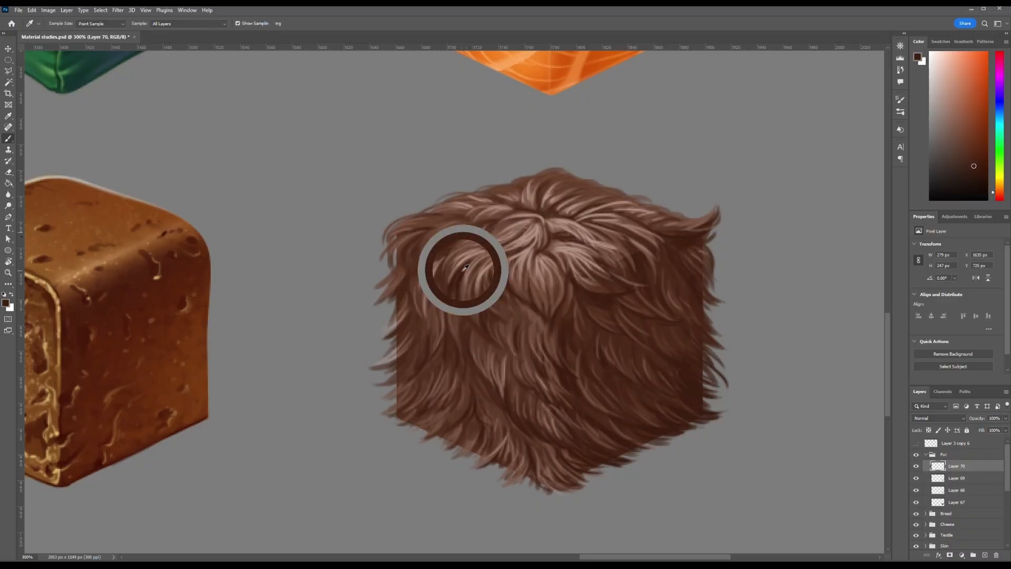
pyautogui.hotkey('ctrl', '-')
pyautogui.hotkey('ctrl', '-')
pyautogui.hotkey('ctrl', '-')
pyautogui.hotkey('ctrl', '+')
pyautogui.hotkey('ctrl', '+')
pyautogui.hotkey('ctrl', '+')
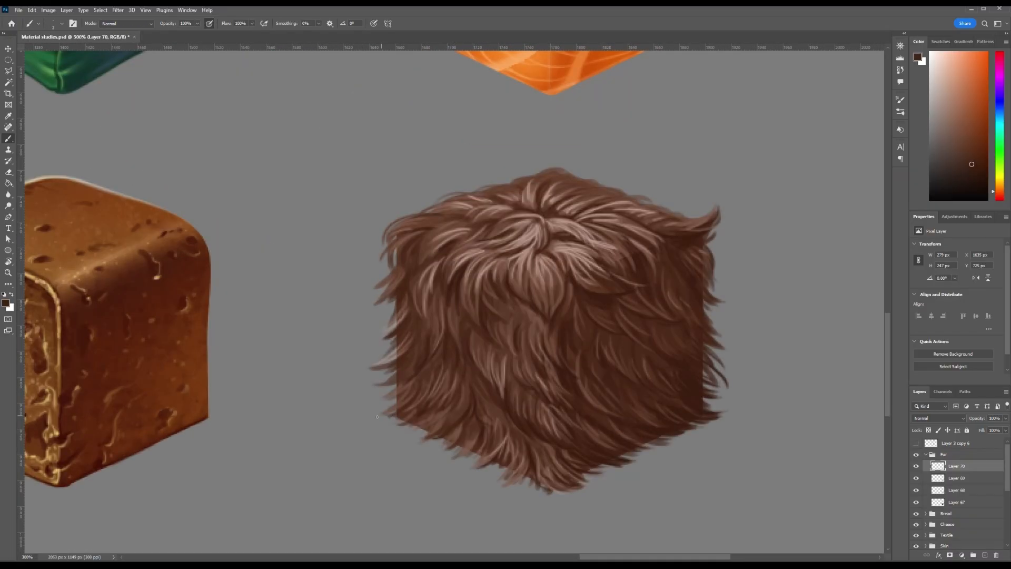
pyautogui.hotkey('ctrl', 'z')
pyautogui.hotkey('ctrl', 'z')
pyautogui.hotkey('ctrl', 'z')
pyautogui.hotkey('ctrl', 'z')
pyautogui.moveTo(428, 435); pyautogui.dragTo(416, 440)
pyautogui.moveTo(398, 404); pyautogui.dragTo(367, 401)
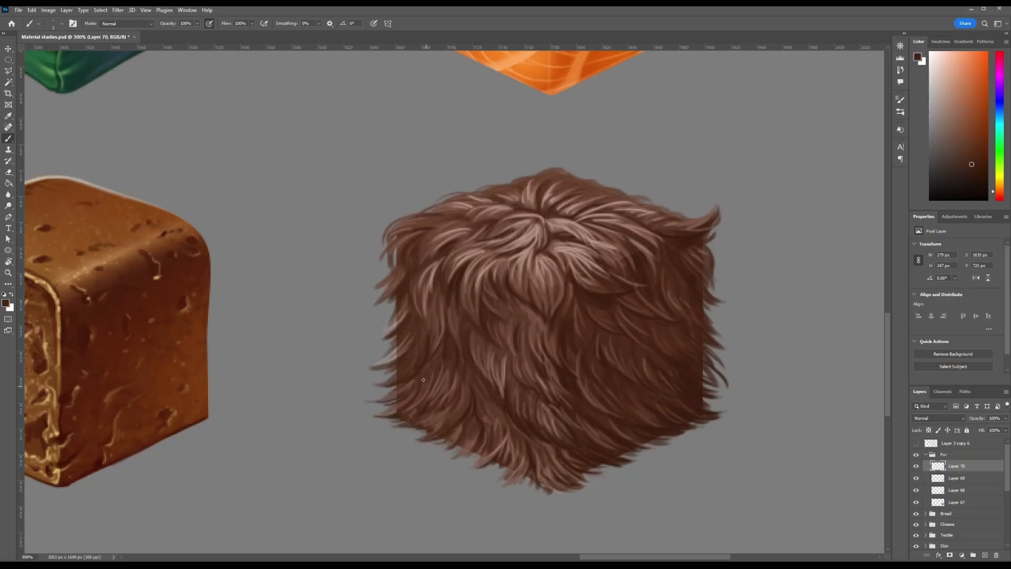
# Step: Sample a darker brown and shade the area beside the front vertical edge below the crown, adjusting the brush size
pyautogui.hotkey('ctrl', '-')
pyautogui.hotkey('ctrl', '+')
pyautogui.moveTo(458, 379); pyautogui.dragTo(387, 306)
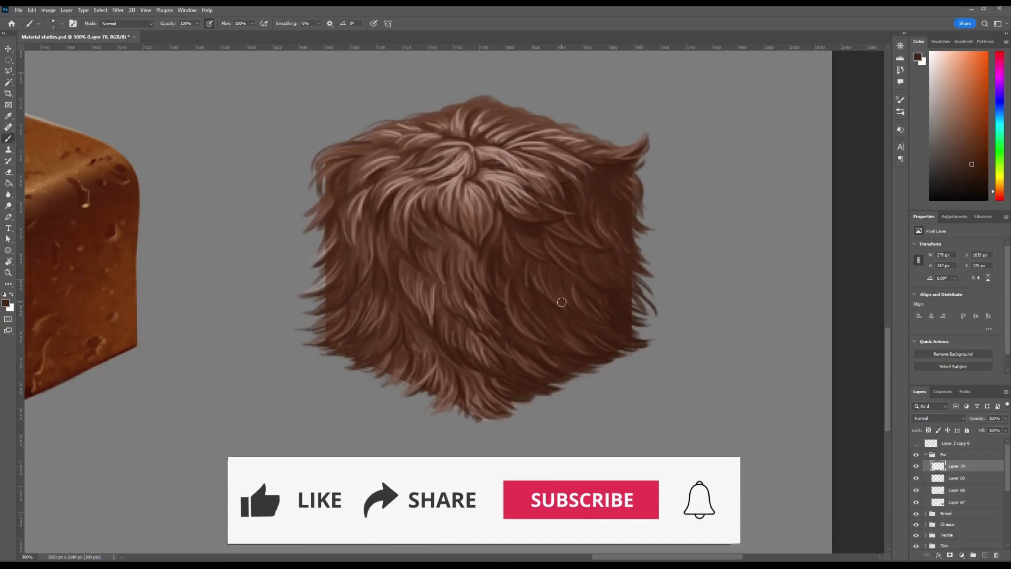
pyautogui.hotkey('ctrl', '-')
pyautogui.hotkey('ctrl', '-')
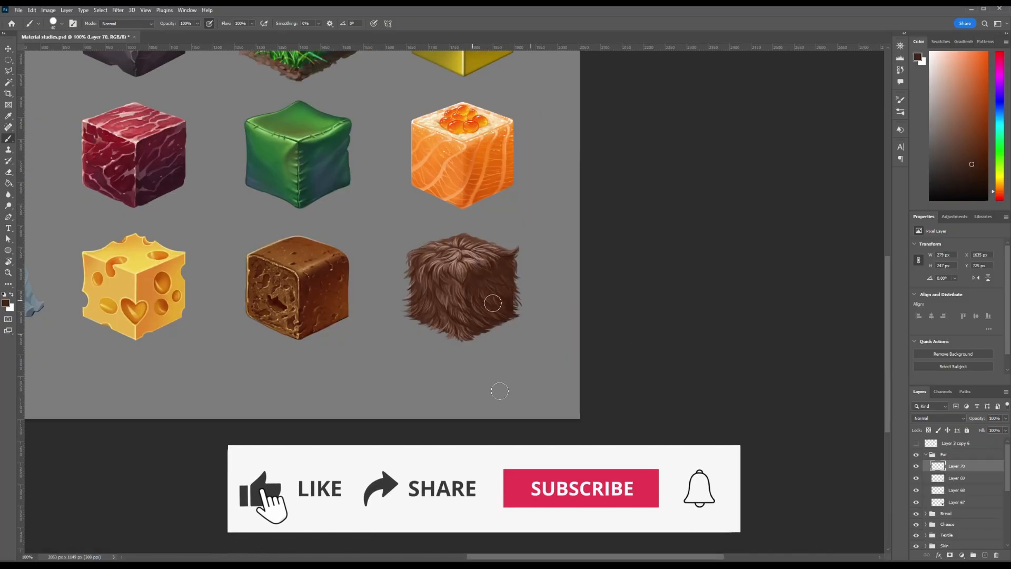
pyautogui.hotkey('ctrl', '+')
pyautogui.press('[')
pyautogui.press('[')
pyautogui.press('[')
pyautogui.keyDown('alt'); pyautogui.click(483, 269); pyautogui.keyUp('alt')
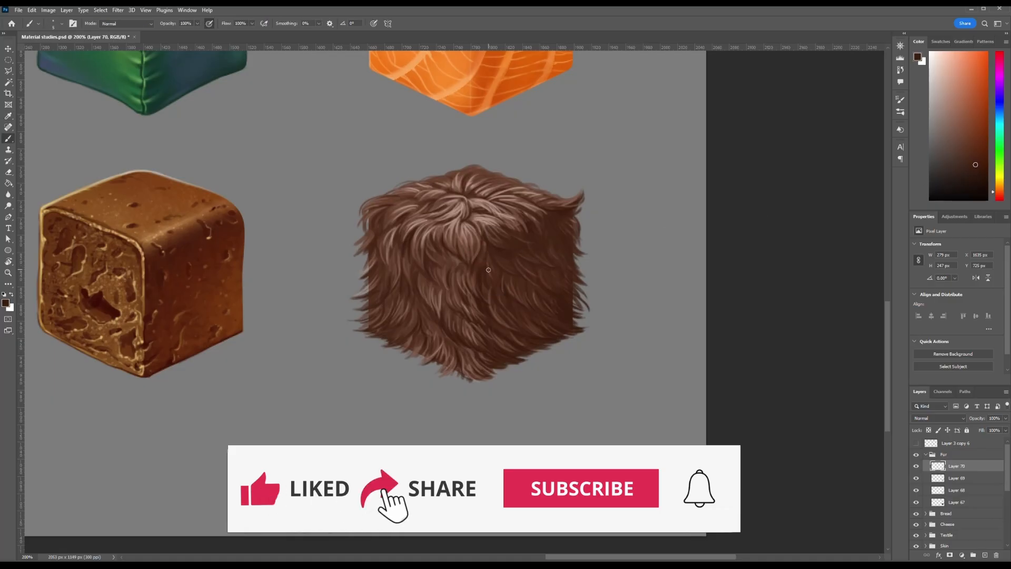
pyautogui.press('[')
pyautogui.press('[')
pyautogui.press('[')
pyautogui.press('[')
pyautogui.moveTo(486, 246); pyautogui.dragTo(474, 272)
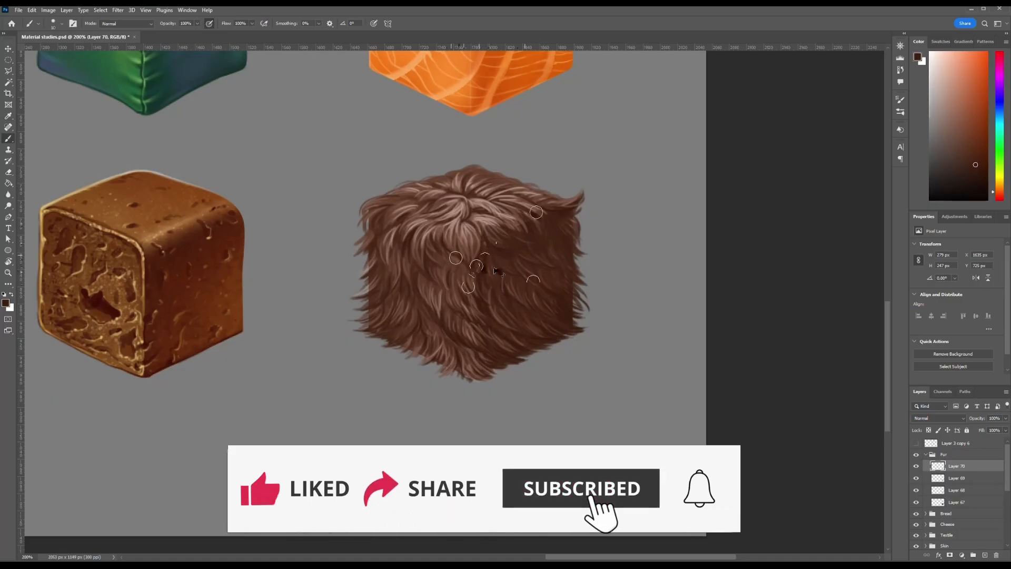
pyautogui.press('[')
pyautogui.press('[')
pyautogui.press('[')
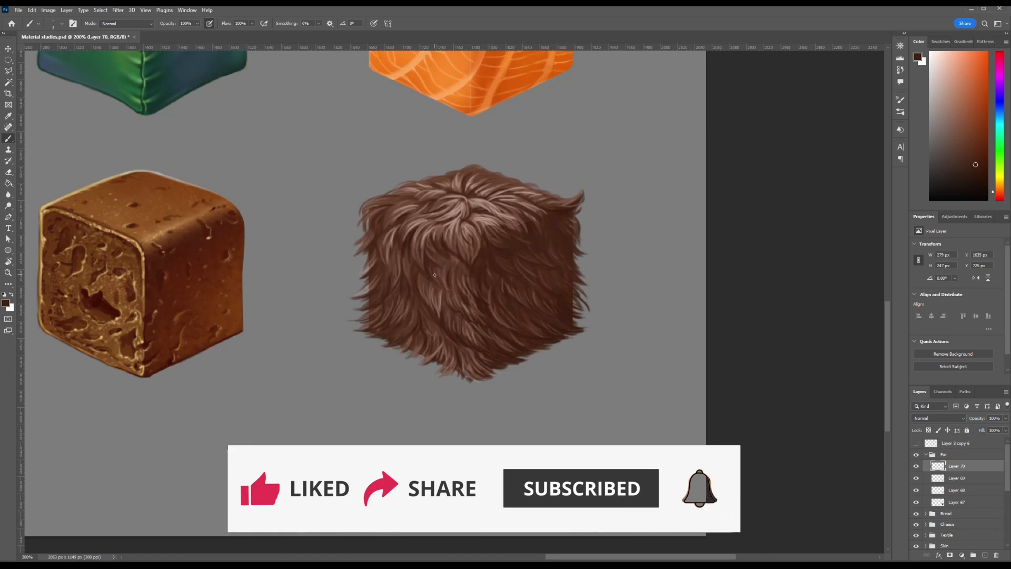
# Step: Sample a medium light brown and paint thin strands on the upper right face beside the front edge
pyautogui.keyDown('alt'); pyautogui.click(490, 250); pyautogui.keyUp('alt')
pyautogui.moveTo(499, 275); pyautogui.dragTo(502, 291)
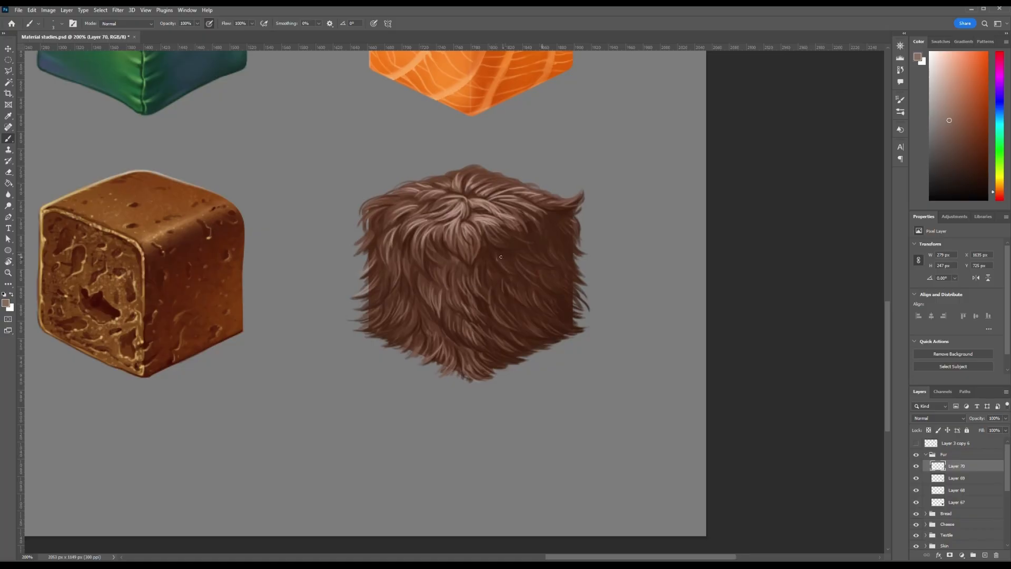
pyautogui.press('ctrl')
pyautogui.moveTo(492, 248); pyautogui.dragTo(513, 239)
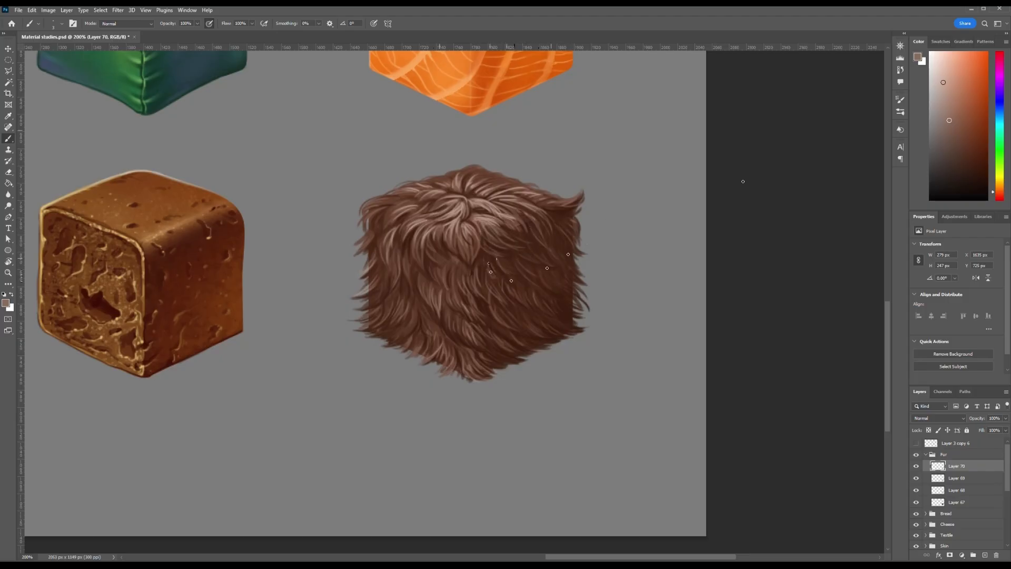
# Step: Switch to a pale pinkish tone and paint bright highlights around the crown and on the right corner tuft
pyautogui.keyDown('alt'); pyautogui.click(449, 247); pyautogui.keyUp('alt')
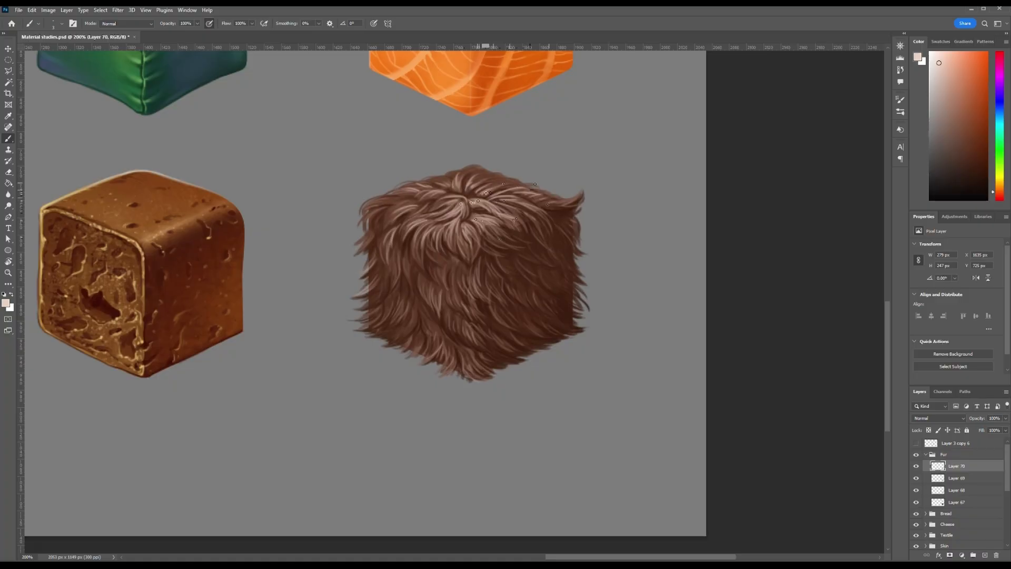
pyautogui.moveTo(463, 199); pyautogui.dragTo(432, 207)
pyautogui.moveTo(470, 220)
pyautogui.mouseDown()
pyautogui.moveTo(491, 219)
pyautogui.moveTo(429, 212)
pyautogui.mouseUp()
pyautogui.moveTo(435, 224); pyautogui.dragTo(421, 241)
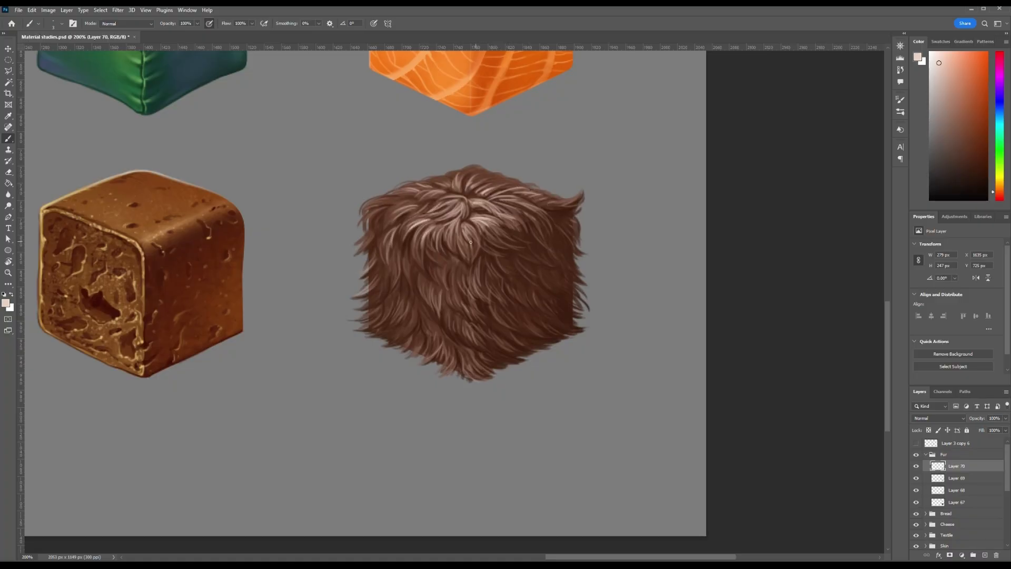
pyautogui.hotkey('ctrl', 'space')
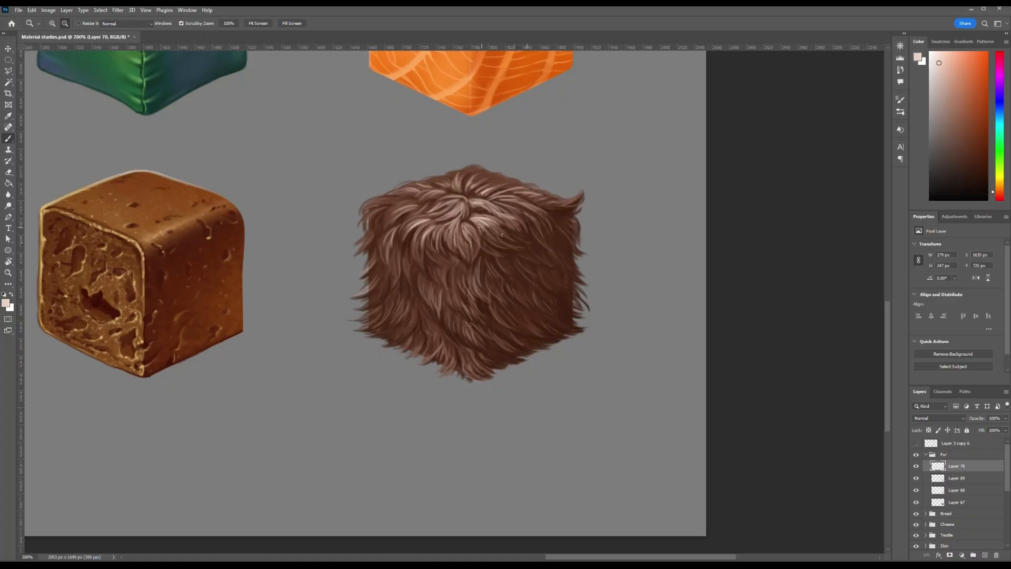
pyautogui.moveTo(551, 205); pyautogui.dragTo(583, 195)
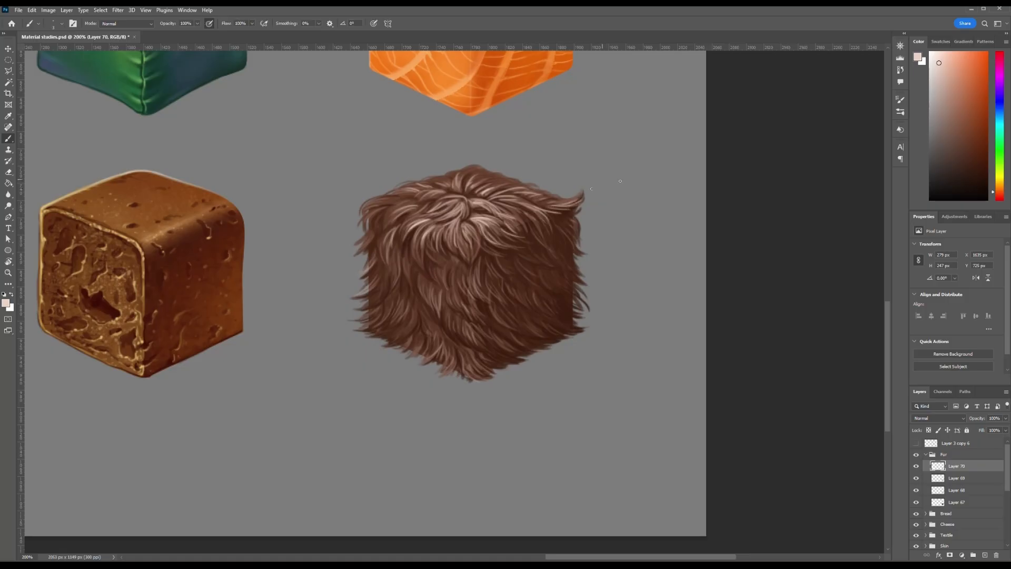
# Step: Sample a fur colour, add a new layer and paint strands up the front bottom corner and left face with a larger brush
pyautogui.press('ctrl')
pyautogui.press('ctrl')
pyautogui.hotkey('ctrl', '+')
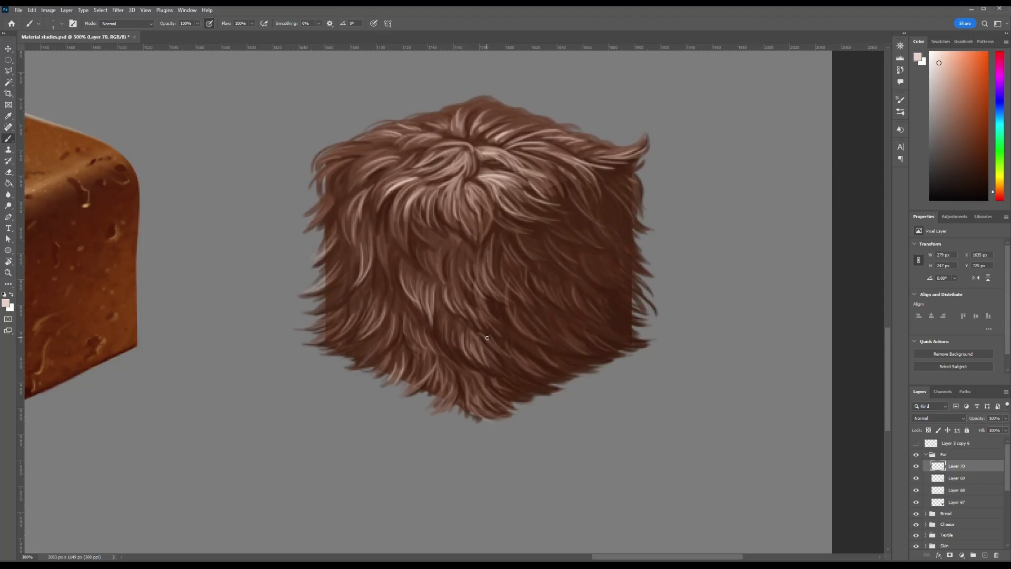
pyautogui.keyDown('alt'); pyautogui.click(473, 364); pyautogui.keyUp('alt')
pyautogui.hotkey('ctrl', 'shift', 'alt', 'n')
pyautogui.press(']')
pyautogui.moveTo(448, 374)
pyautogui.mouseDown()
pyautogui.moveTo(435, 397)
pyautogui.moveTo(479, 414)
pyautogui.mouseUp()
pyautogui.moveTo(489, 398)
pyautogui.mouseDown()
pyautogui.moveTo(474, 413)
pyautogui.moveTo(493, 407)
pyautogui.mouseUp()
pyautogui.moveTo(464, 345); pyautogui.dragTo(481, 361)
pyautogui.moveTo(437, 285); pyautogui.dragTo(442, 316)
pyautogui.moveTo(403, 266); pyautogui.dragTo(409, 278)
# Step: Reduce the brush size and paint thin strands below the front rim on the upper left face
pyautogui.press('[')
pyautogui.press('[')
pyautogui.press('[')
pyautogui.moveTo(455, 252); pyautogui.dragTo(436, 274)
pyautogui.hotkey('ctrl', 'z')
pyautogui.moveTo(434, 229); pyautogui.dragTo(442, 251)
pyautogui.moveTo(447, 241)
pyautogui.mouseDown()
pyautogui.moveTo(451, 258)
pyautogui.moveTo(459, 248)
pyautogui.mouseUp()
pyautogui.moveTo(461, 240); pyautogui.dragTo(468, 254)
pyautogui.moveTo(420, 234); pyautogui.dragTo(439, 248)
pyautogui.moveTo(405, 217)
pyautogui.mouseDown()
pyautogui.moveTo(396, 271)
pyautogui.moveTo(391, 252)
pyautogui.mouseUp()
# Step: Sample another fur colour and paint strands along the top face's right and left sides, undoing unwanted strokes
pyautogui.keyDown('alt'); pyautogui.click(595, 196); pyautogui.keyUp('alt')
pyautogui.hotkey('ctrl', 'z')
pyautogui.moveTo(542, 162)
pyautogui.mouseDown()
pyautogui.moveTo(587, 210)
pyautogui.moveTo(606, 185)
pyautogui.mouseUp()
pyautogui.moveTo(611, 156); pyautogui.dragTo(649, 136)
pyautogui.hotkey('ctrl', 'z')
pyautogui.moveTo(572, 134); pyautogui.dragTo(605, 144)
pyautogui.hotkey('ctrl', 'z')
pyautogui.moveTo(518, 120); pyautogui.dragTo(604, 144)
pyautogui.moveTo(517, 120); pyautogui.dragTo(568, 139)
pyautogui.moveTo(439, 144); pyautogui.dragTo(393, 165)
pyautogui.moveTo(448, 140)
pyautogui.mouseDown()
pyautogui.moveTo(317, 196)
pyautogui.moveTo(324, 208)
pyautogui.mouseUp()
pyautogui.hotkey('ctrl', 'z')
pyautogui.hotkey('ctrl', 'z')
# Step: Sample a dark brown fur colour and paint strands along the left edge on a new layer, finishing with a smaller brush
pyautogui.keyDown('alt'); pyautogui.click(343, 267); pyautogui.keyUp('alt')
pyautogui.moveTo(340, 269); pyautogui.dragTo(319, 285)
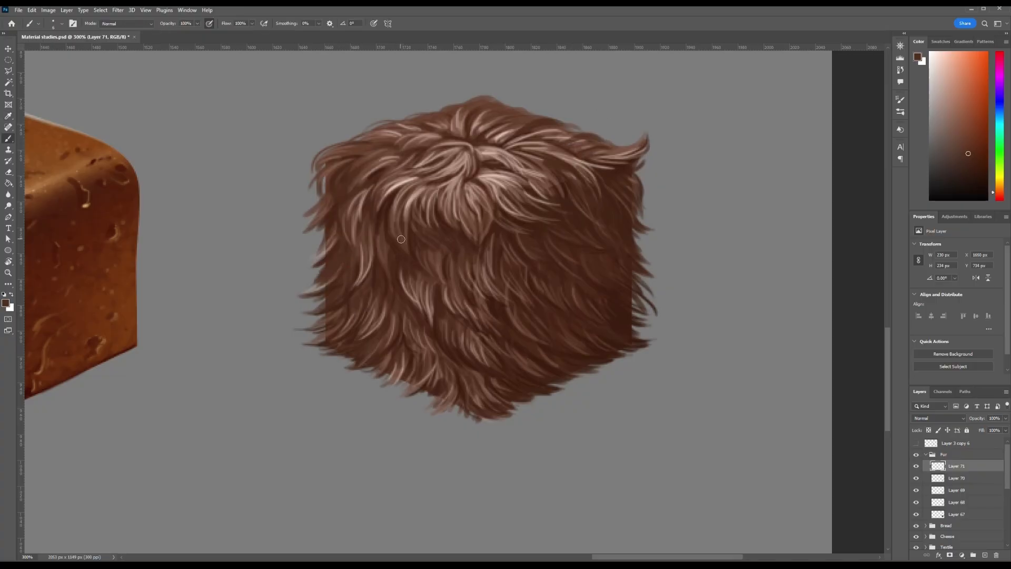
pyautogui.moveTo(327, 246); pyautogui.dragTo(313, 257)
pyautogui.moveTo(333, 223); pyautogui.dragTo(311, 245)
pyautogui.press('[')
pyautogui.press('[')
pyautogui.press('[')
pyautogui.moveTo(344, 293)
pyautogui.mouseDown()
pyautogui.moveTo(306, 312)
pyautogui.moveTo(324, 310)
pyautogui.mouseUp()
# Step: Enlarge the brush and paint dark strands across the upper part of the right face, undoing the first stroke
pyautogui.press(']')
pyautogui.press(']')
pyautogui.press(']')
pyautogui.press(']')
pyautogui.moveTo(529, 244); pyautogui.dragTo(550, 261)
pyautogui.hotkey('ctrl', 'z')
pyautogui.moveTo(500, 208); pyautogui.dragTo(544, 228)
pyautogui.moveTo(543, 205)
pyautogui.mouseDown()
pyautogui.moveTo(583, 222)
pyautogui.moveTo(547, 187)
pyautogui.moveTo(619, 207)
pyautogui.moveTo(609, 249)
pyautogui.moveTo(643, 211)
pyautogui.moveTo(632, 250)
pyautogui.mouseUp()
pyautogui.moveTo(587, 223); pyautogui.dragTo(620, 262)
# Step: Sample a nearby fur colour and paint fine strands on the upper right face and the right corner tuft with a smaller brush
pyautogui.keyDown('alt'); pyautogui.click(582, 228); pyautogui.keyUp('alt')
pyautogui.keyDown('alt'); pyautogui.click(586, 220); pyautogui.keyUp('alt')
pyautogui.press('[')
pyautogui.press('[')
pyautogui.press('[')
pyautogui.press('[')
pyautogui.moveTo(586, 218); pyautogui.dragTo(616, 244)
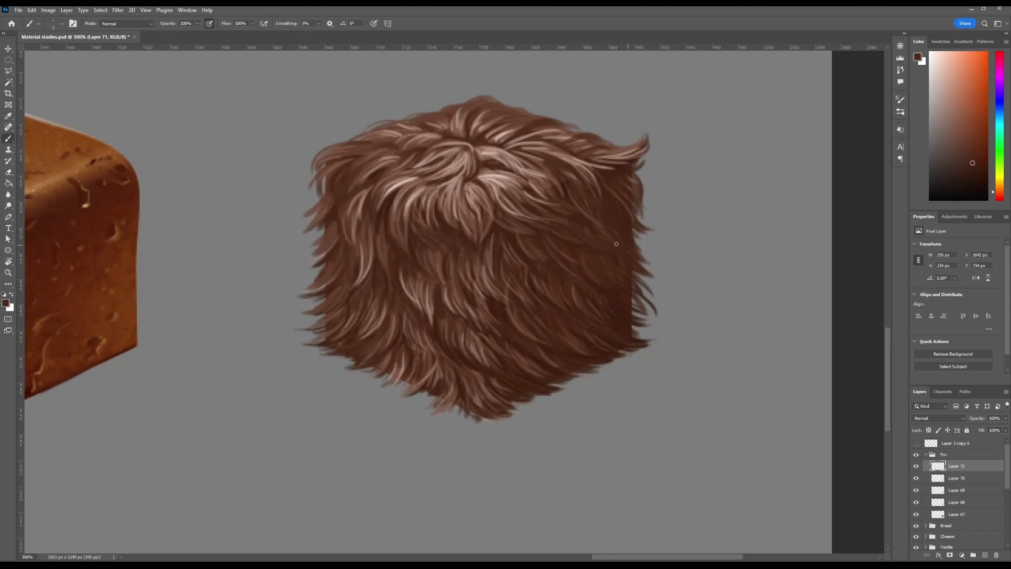
pyautogui.moveTo(621, 173); pyautogui.dragTo(648, 147)
# Step: Enlarge the brush and paint dark tufts extending outward along the cube's right edge
pyautogui.press(']')
pyautogui.press(']')
pyautogui.press(']')
pyautogui.moveTo(629, 259)
pyautogui.mouseDown()
pyautogui.moveTo(645, 283)
pyautogui.moveTo(651, 318)
pyautogui.mouseUp()
pyautogui.moveTo(627, 322); pyautogui.dragTo(652, 341)
pyautogui.moveTo(633, 230); pyautogui.dragTo(654, 244)
pyautogui.moveTo(630, 204); pyautogui.dragTo(643, 224)
# Step: Paint dark protruding tufts along the cube's bottom edges and up its left edge
pyautogui.moveTo(562, 370); pyautogui.dragTo(584, 380)
pyautogui.moveTo(610, 348); pyautogui.dragTo(640, 354)
pyautogui.moveTo(543, 378); pyautogui.dragTo(567, 385)
pyautogui.moveTo(504, 396); pyautogui.dragTo(531, 406)
pyautogui.moveTo(460, 395); pyautogui.dragTo(432, 406)
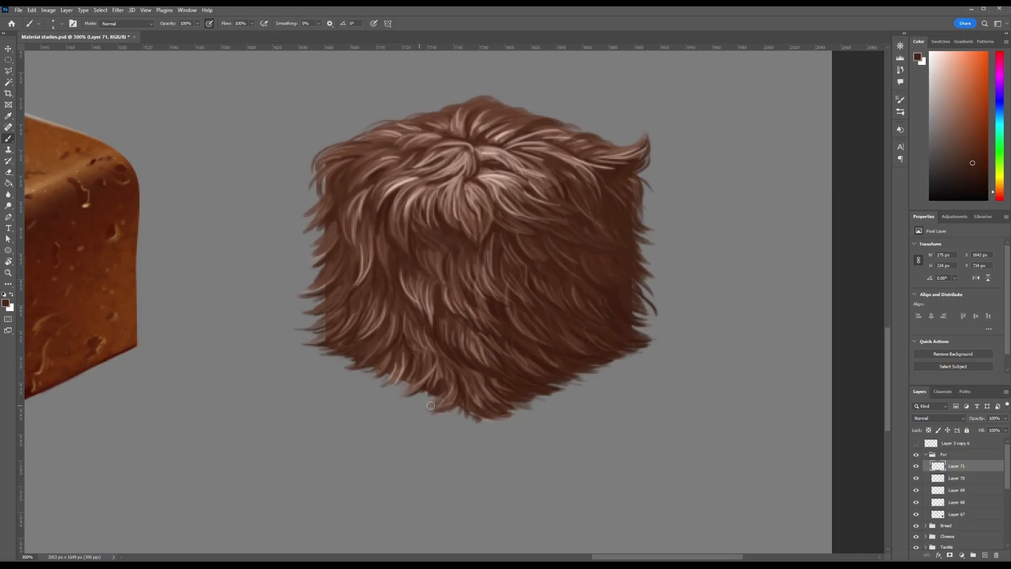
pyautogui.moveTo(390, 362)
pyautogui.mouseDown()
pyautogui.moveTo(316, 347)
pyautogui.moveTo(351, 285)
pyautogui.mouseUp()
pyautogui.moveTo(320, 225); pyautogui.dragTo(300, 238)
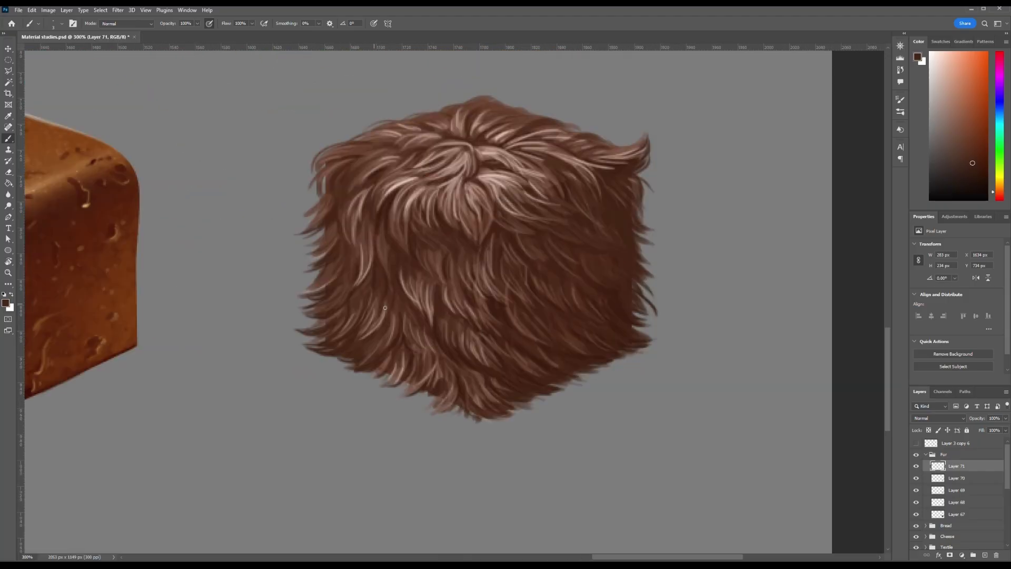
# Step: Sample fur browns and paint strands on the lower left face, finishing with a dark brown sampled near the front corner
pyautogui.keyDown('alt'); pyautogui.click(429, 169); pyautogui.keyUp('alt')
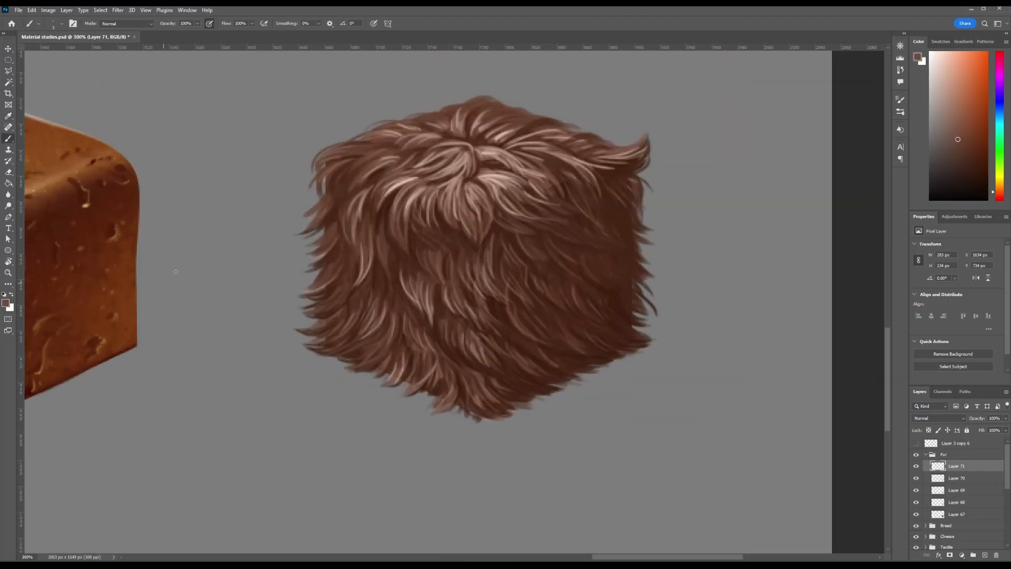
pyautogui.keyDown('alt'); pyautogui.click(380, 338); pyautogui.keyUp('alt')
pyautogui.moveTo(392, 346)
pyautogui.mouseDown()
pyautogui.moveTo(367, 362)
pyautogui.moveTo(369, 377)
pyautogui.mouseUp()
pyautogui.moveTo(411, 279); pyautogui.dragTo(422, 314)
pyautogui.keyDown('alt'); pyautogui.click(483, 347); pyautogui.keyUp('alt')
pyautogui.keyDown('alt'); pyautogui.click(482, 316); pyautogui.keyUp('alt')
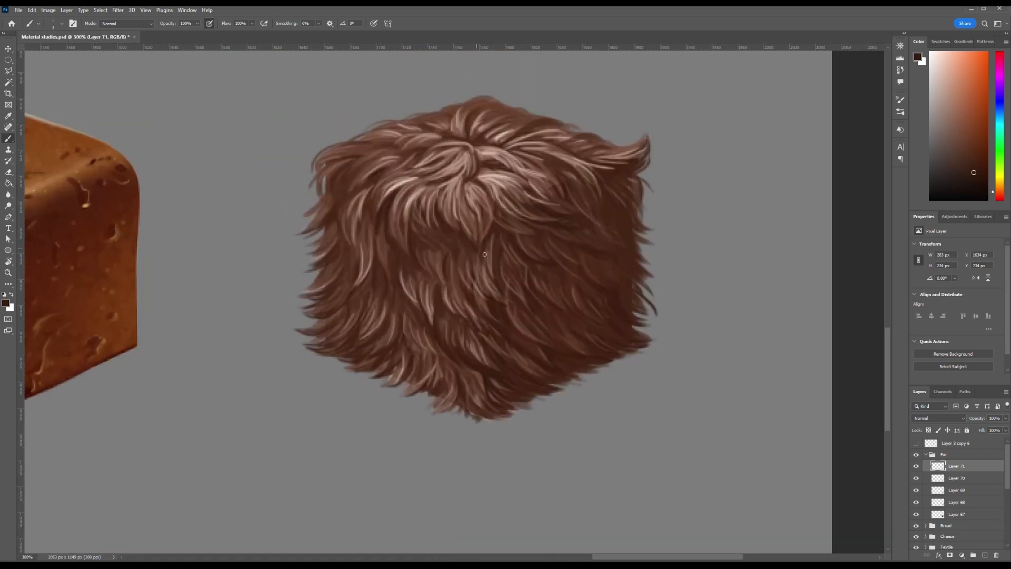
# Step: Paint dark separating strands down the upper left face, below the front rim and around the crown
pyautogui.moveTo(409, 206); pyautogui.dragTo(416, 240)
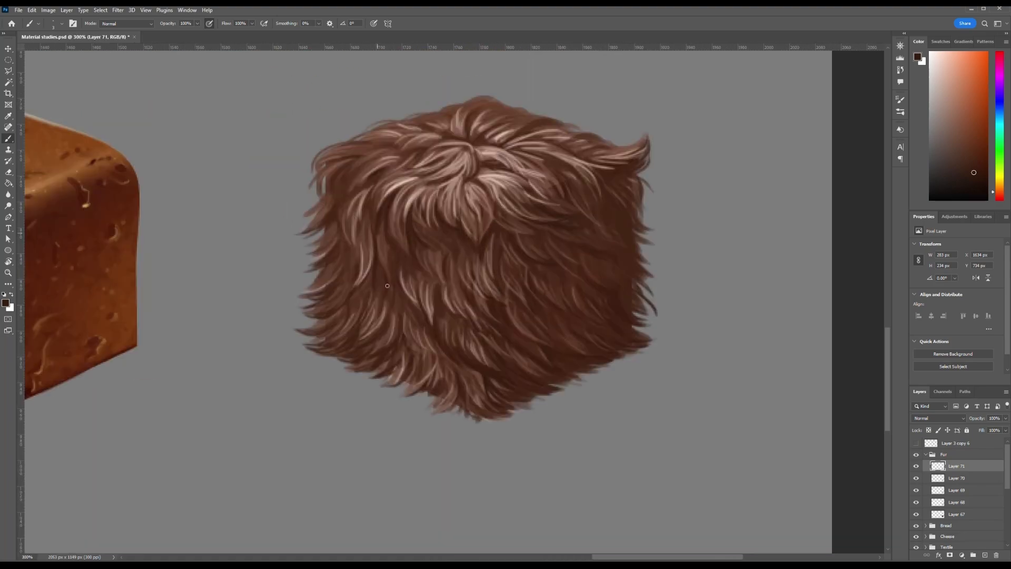
pyautogui.moveTo(388, 190); pyautogui.dragTo(385, 239)
pyautogui.moveTo(420, 183)
pyautogui.mouseDown()
pyautogui.moveTo(463, 171)
pyautogui.moveTo(455, 183)
pyautogui.mouseUp()
pyautogui.moveTo(474, 145)
pyautogui.mouseDown()
pyautogui.moveTo(481, 172)
pyautogui.moveTo(554, 177)
pyautogui.moveTo(558, 131)
pyautogui.moveTo(516, 122)
pyautogui.moveTo(476, 119)
pyautogui.moveTo(400, 150)
pyautogui.moveTo(440, 128)
pyautogui.mouseUp()
# Step: Sample a dark brown and paint shadow strands from the crown toward the right face and at the front corner
pyautogui.keyDown('alt'); pyautogui.click(556, 179); pyautogui.keyUp('alt')
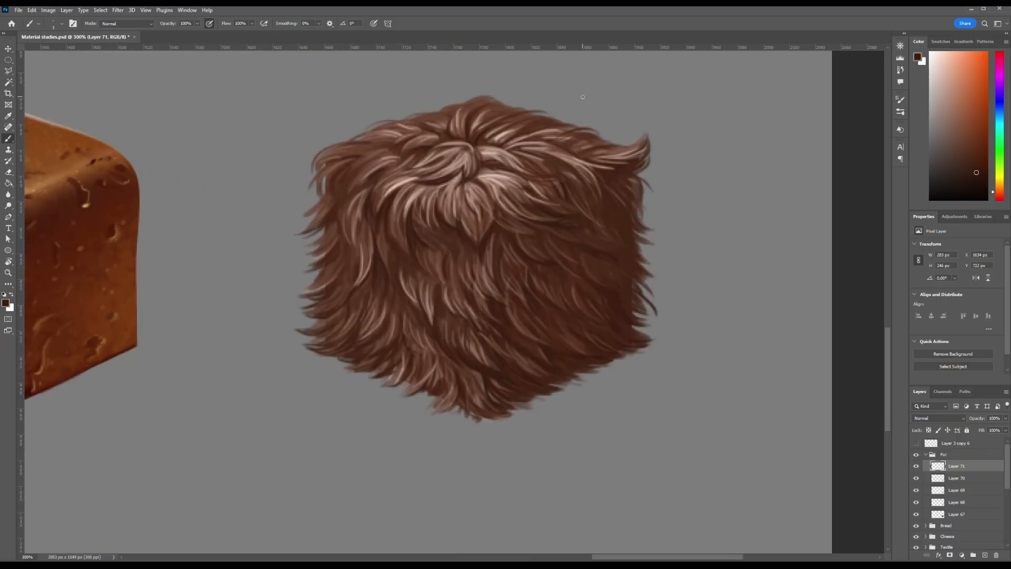
pyautogui.moveTo(503, 147)
pyautogui.mouseDown()
pyautogui.moveTo(528, 125)
pyautogui.moveTo(602, 193)
pyautogui.mouseUp()
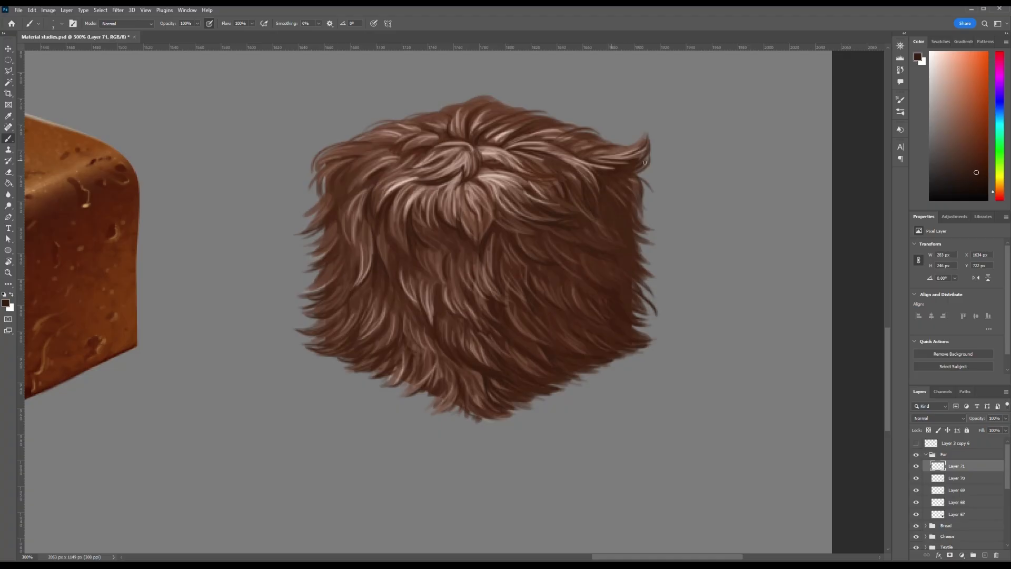
pyautogui.moveTo(473, 281); pyautogui.dragTo(483, 298)
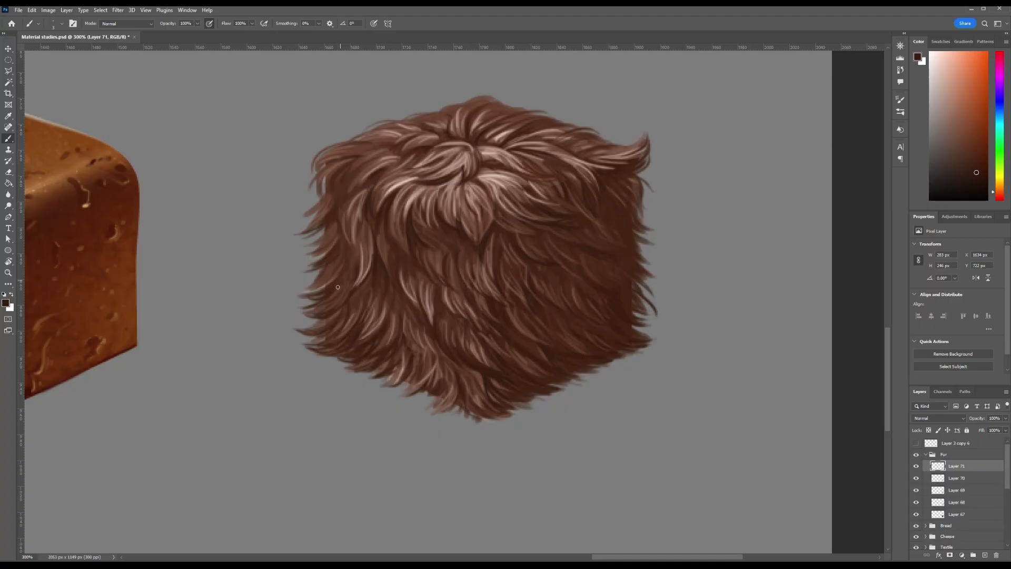
# Step: Paint dark strands on the upper left face and top-left rim, undoing the unwanted strokes
pyautogui.moveTo(354, 161)
pyautogui.mouseDown()
pyautogui.moveTo(339, 179)
pyautogui.moveTo(321, 164)
pyautogui.mouseUp()
pyautogui.hotkey('ctrl', 'z')
pyautogui.moveTo(365, 189); pyautogui.dragTo(342, 225)
pyautogui.moveTo(414, 166); pyautogui.dragTo(379, 180)
pyautogui.hotkey('ctrl', '-')
pyautogui.hotkey('ctrl', '+')
pyautogui.moveTo(414, 135); pyautogui.dragTo(392, 150)
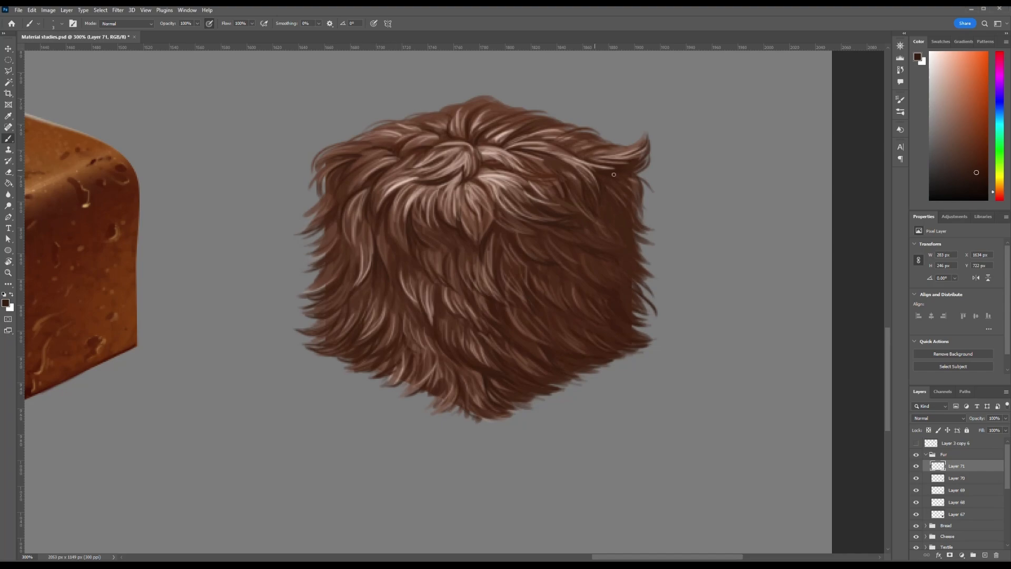
pyautogui.hotkey('ctrl', 'z')
# Step: Paint dark strands through the front of the crown, sampling a warmer reddish brown for the second pass
pyautogui.moveTo(435, 164)
pyautogui.mouseDown()
pyautogui.moveTo(391, 177)
pyautogui.moveTo(426, 179)
pyautogui.moveTo(476, 243)
pyautogui.mouseUp()
pyautogui.keyDown('alt'); pyautogui.click(441, 180); pyautogui.keyUp('alt')
pyautogui.moveTo(457, 188); pyautogui.dragTo(480, 242)
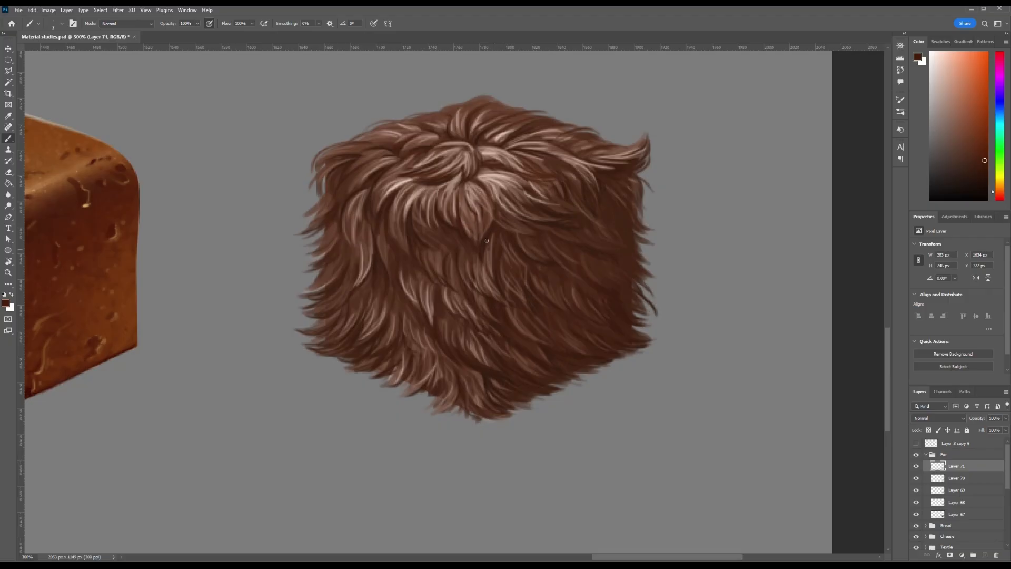
# Step: Enlarge the brush and glaze warm brown shading over the crown, its front tuft and the left side of the top face
pyautogui.press(']')
pyautogui.press(']')
pyautogui.press(']')
pyautogui.press(']')
pyautogui.press(']')
pyautogui.moveTo(481, 170); pyautogui.dragTo(497, 176)
pyautogui.moveTo(483, 178)
pyautogui.mouseDown()
pyautogui.moveTo(499, 192)
pyautogui.moveTo(508, 172)
pyautogui.mouseUp()
pyautogui.hotkey('ctrl', '-')
pyautogui.hotkey('ctrl', '-')
pyautogui.hotkey('ctrl', '+')
pyautogui.hotkey('ctrl', '+')
pyautogui.moveTo(480, 192); pyautogui.dragTo(492, 220)
pyautogui.moveTo(477, 160); pyautogui.dragTo(531, 144)
pyautogui.moveTo(487, 142)
pyautogui.mouseDown()
pyautogui.moveTo(508, 135)
pyautogui.moveTo(448, 152)
pyautogui.moveTo(397, 137)
pyautogui.moveTo(366, 159)
pyautogui.mouseUp()
pyautogui.moveTo(438, 184); pyautogui.dragTo(423, 210)
# Step: Glaze warm brown shading over the upper right face, the right corner tuft and the front face below the rim
pyautogui.moveTo(501, 177); pyautogui.dragTo(533, 197)
pyautogui.moveTo(509, 205); pyautogui.dragTo(545, 219)
pyautogui.moveTo(570, 163); pyautogui.dragTo(591, 184)
pyautogui.moveTo(614, 157); pyautogui.dragTo(648, 143)
pyautogui.moveTo(523, 146); pyautogui.dragTo(544, 149)
pyautogui.moveTo(435, 243)
pyautogui.mouseDown()
pyautogui.moveTo(438, 267)
pyautogui.moveTo(453, 264)
pyautogui.mouseUp()
# Step: Sample a mid brown from the right face and shade strands across the lower front and left face, undoing the last stroke
pyautogui.click(971, 174)
pyautogui.keyDown('alt'); pyautogui.click(533, 282); pyautogui.keyUp('alt')
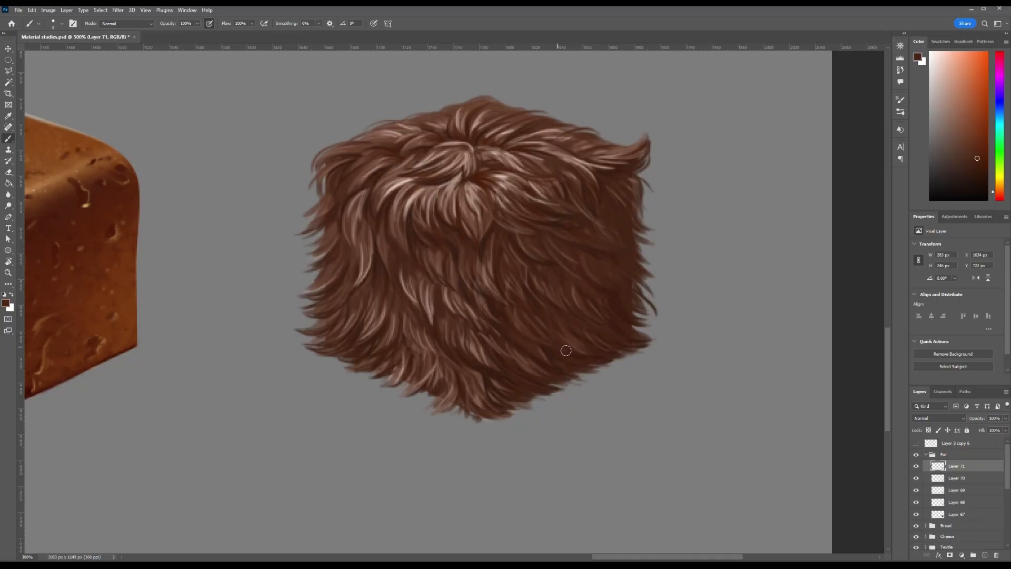
pyautogui.moveTo(427, 359)
pyautogui.mouseDown()
pyautogui.moveTo(438, 376)
pyautogui.moveTo(448, 367)
pyautogui.mouseUp()
pyautogui.moveTo(470, 370); pyautogui.dragTo(484, 385)
pyautogui.moveTo(430, 323); pyautogui.dragTo(428, 337)
pyautogui.moveTo(408, 314); pyautogui.dragTo(415, 335)
pyautogui.moveTo(379, 294); pyautogui.dragTo(376, 316)
pyautogui.moveTo(385, 308); pyautogui.dragTo(378, 323)
pyautogui.hotkey('ctrl', 'z')
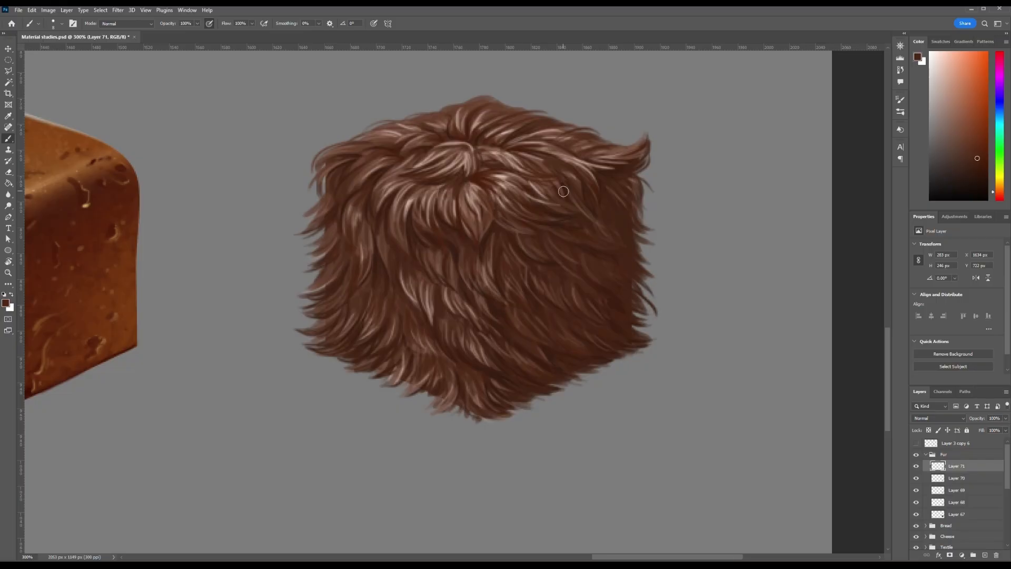
# Step: Reduce the brush size, switch to a light peach tone and paint thin highlights on the upper left face, undoing the initial trial strokes
pyautogui.click(930, 59)
pyautogui.press('[')
pyautogui.press('[')
pyautogui.press('[')
pyautogui.press('[')
pyautogui.press('[')
pyautogui.moveTo(466, 197); pyautogui.dragTo(470, 214)
pyautogui.hotkey('ctrl', 'z')
pyautogui.hotkey('ctrl', 'z')
pyautogui.click(948, 64)
pyautogui.press('[')
pyautogui.press('[')
pyautogui.moveTo(433, 138)
pyautogui.mouseDown()
pyautogui.moveTo(404, 150)
pyautogui.moveTo(387, 219)
pyautogui.mouseUp()
pyautogui.moveTo(401, 162); pyautogui.dragTo(352, 182)
# Step: Paint thin peach highlight strands down the front corner and across the lower front of the left face
pyautogui.moveTo(393, 313)
pyautogui.mouseDown()
pyautogui.moveTo(457, 368)
pyautogui.moveTo(503, 375)
pyautogui.mouseUp()
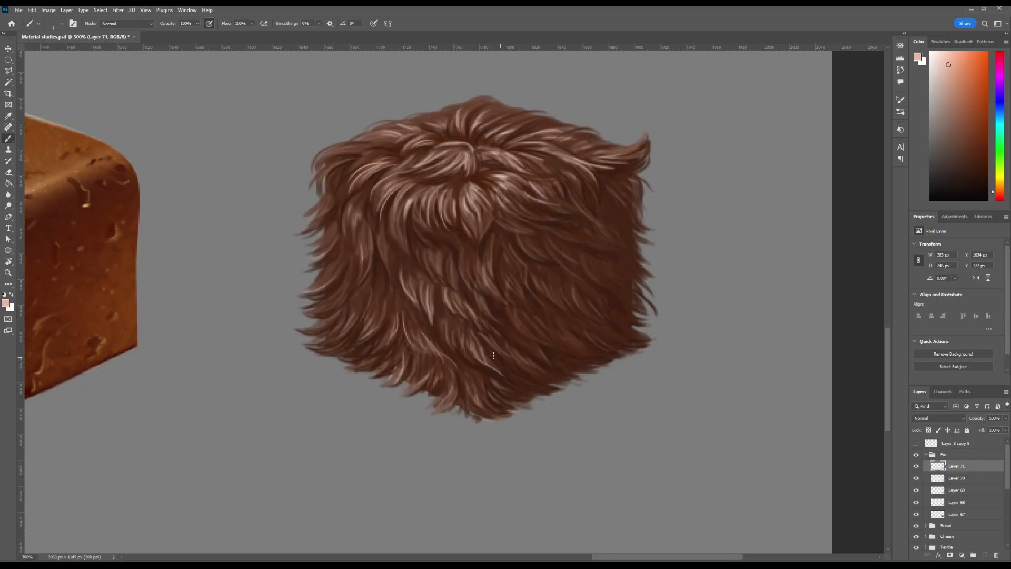
pyautogui.moveTo(503, 329)
pyautogui.mouseDown()
pyautogui.moveTo(469, 306)
pyautogui.moveTo(508, 335)
pyautogui.mouseUp()
pyautogui.moveTo(458, 301); pyautogui.dragTo(498, 336)
pyautogui.moveTo(457, 270)
pyautogui.mouseDown()
pyautogui.moveTo(468, 298)
pyautogui.moveTo(493, 297)
pyautogui.mouseUp()
pyautogui.moveTo(489, 262); pyautogui.dragTo(512, 308)
pyautogui.moveTo(495, 238); pyautogui.dragTo(515, 298)
# Step: Paint thin peach highlight strands over the middle and outer edge of the left face
pyautogui.hotkey('ctrl', '-')
pyautogui.hotkey('ctrl', '-')
pyautogui.hotkey('ctrl', '+')
pyautogui.hotkey('ctrl', '+')
pyautogui.moveTo(361, 336); pyautogui.dragTo(390, 294)
pyautogui.moveTo(371, 323); pyautogui.dragTo(388, 301)
pyautogui.moveTo(385, 246); pyautogui.dragTo(397, 286)
pyautogui.moveTo(390, 219)
pyautogui.mouseDown()
pyautogui.moveTo(404, 264)
pyautogui.moveTo(411, 258)
pyautogui.mouseUp()
pyautogui.moveTo(394, 217); pyautogui.dragTo(391, 251)
pyautogui.moveTo(325, 318); pyautogui.dragTo(345, 292)
pyautogui.moveTo(319, 310)
pyautogui.mouseDown()
pyautogui.moveTo(341, 290)
pyautogui.moveTo(337, 256)
pyautogui.mouseUp()
pyautogui.moveTo(337, 254)
pyautogui.mouseDown()
pyautogui.moveTo(322, 230)
pyautogui.moveTo(332, 238)
pyautogui.mouseUp()
pyautogui.moveTo(373, 286); pyautogui.dragTo(354, 251)
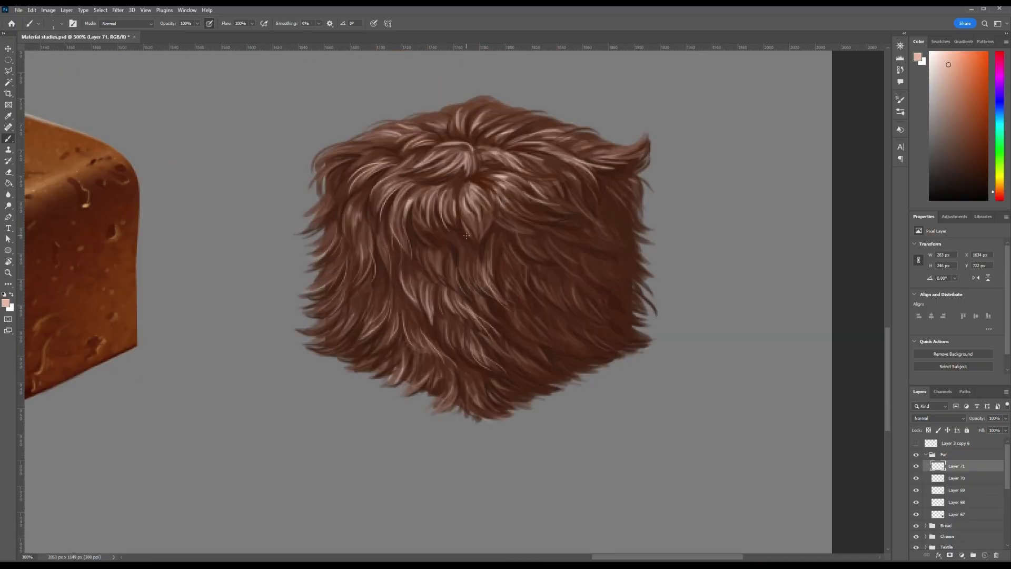
pyautogui.hotkey('ctrl', '-')
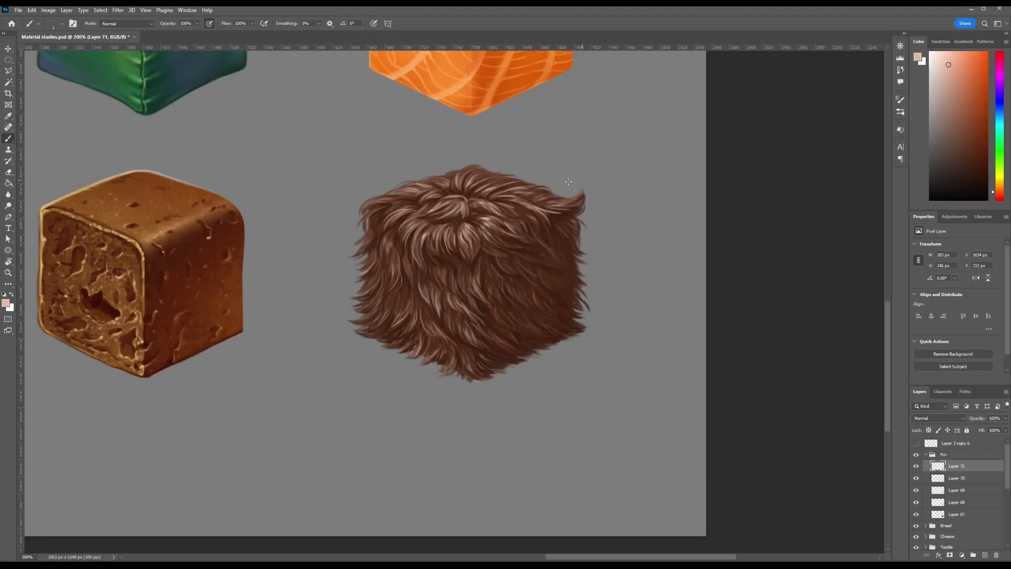
# Step: Paint thin peach highlight strands near the right face's upper edge, undoing the unwanted strokes
pyautogui.moveTo(580, 206); pyautogui.dragTo(566, 209)
pyautogui.hotkey('ctrl', 'z')
pyautogui.hotkey('ctrl', 'z')
pyautogui.hotkey('ctrl', 'z')
pyautogui.moveTo(487, 228); pyautogui.dragTo(522, 242)
pyautogui.hotkey('ctrl', 'z')
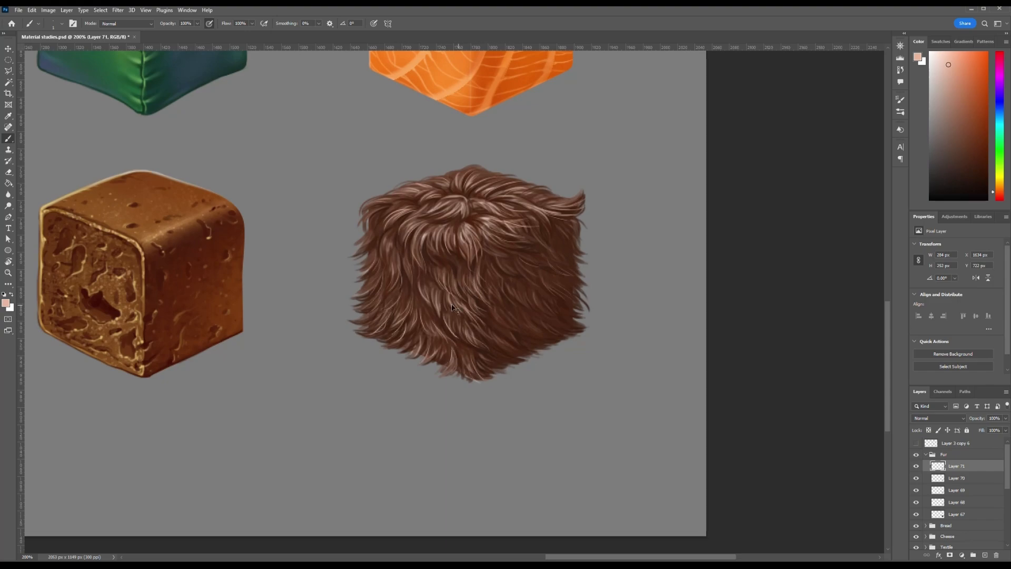
# Step: Add thin peach highlight strands to the lower left face and along the upper edge of the right face
pyautogui.scroll(-4, 468, 293)
pyautogui.scroll(5, 463, 287)
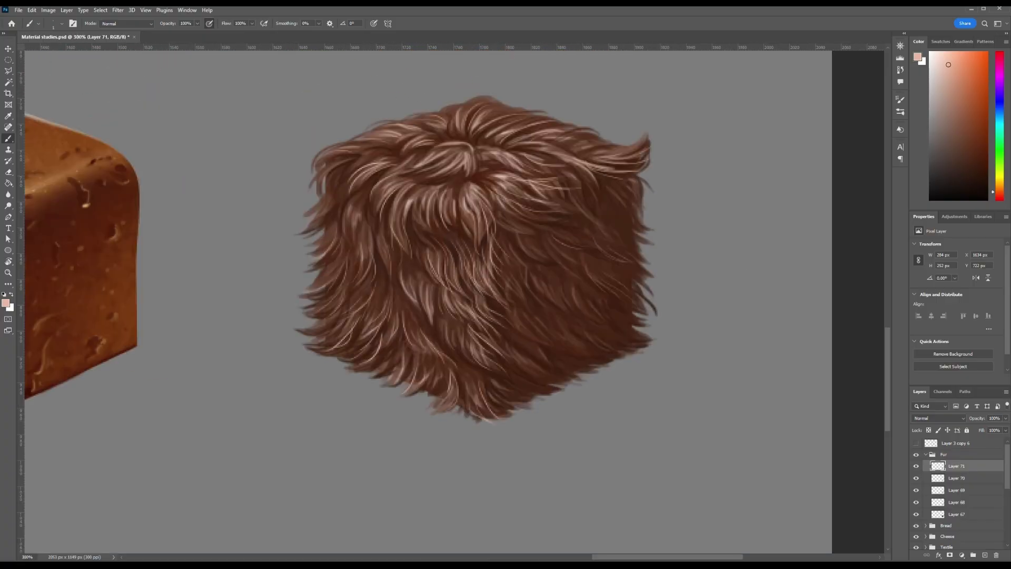
pyautogui.moveTo(388, 275); pyautogui.dragTo(439, 330)
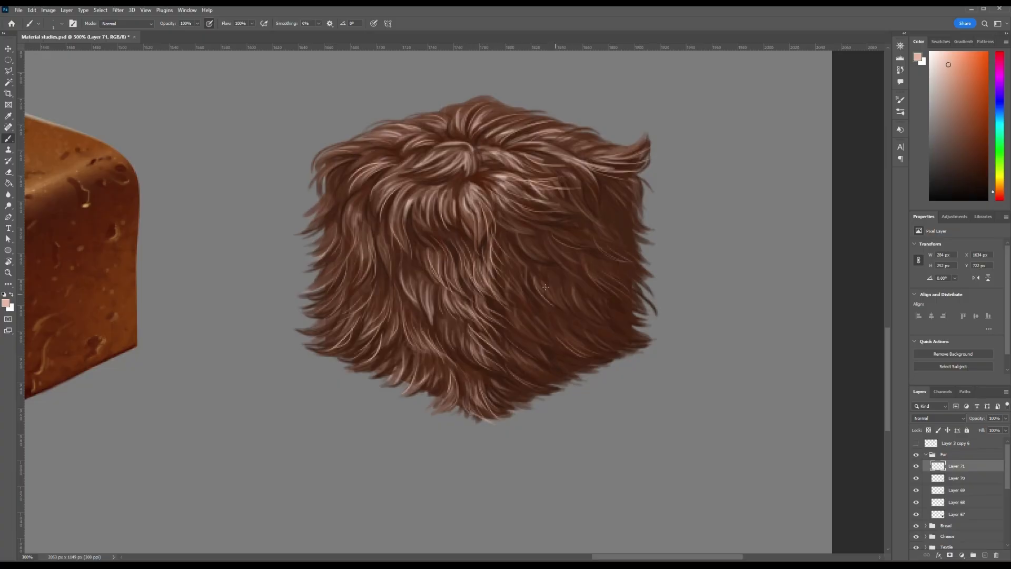
pyautogui.hotkey('ctrl', '-')
pyautogui.hotkey('ctrl', '-')
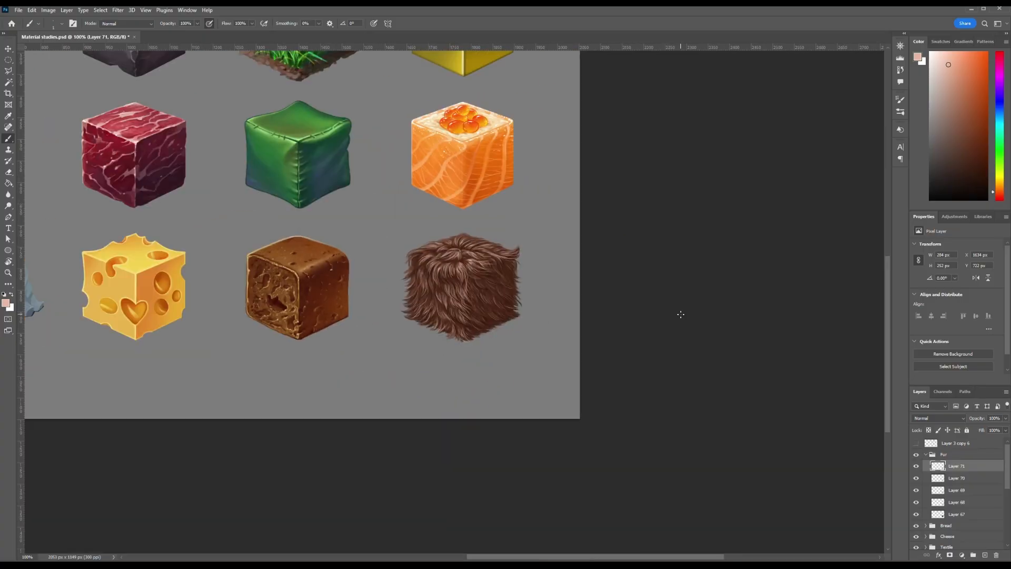
pyautogui.hotkey('ctrl', '+')
pyautogui.hotkey('ctrl', '+')
pyautogui.hotkey('ctrl', '+')
pyautogui.moveTo(520, 181)
pyautogui.mouseDown()
pyautogui.moveTo(564, 211)
pyautogui.moveTo(622, 190)
pyautogui.mouseUp()
# Step: Sample a dark brown from the right face and, with a larger brush, shade its outer edge, front edge and lower edge
pyautogui.hotkey('ctrl', '-')
pyautogui.hotkey('ctrl', '-')
pyautogui.hotkey('ctrl', '-')
pyautogui.hotkey('ctrl', '+')
pyautogui.hotkey('ctrl', '-')
pyautogui.hotkey('ctrl', '+')
pyautogui.hotkey('ctrl', '+')
pyautogui.hotkey('ctrl', '+')
pyautogui.keyDown('alt'); pyautogui.click(558, 273); pyautogui.keyUp('alt')
pyautogui.moveTo(651, 145); pyautogui.dragTo(681, 230)
pyautogui.moveTo(516, 226)
pyautogui.mouseDown()
pyautogui.moveTo(559, 304)
pyautogui.moveTo(567, 351)
pyautogui.mouseUp()
pyautogui.moveTo(522, 358); pyautogui.dragTo(602, 405)
pyautogui.moveTo(543, 374); pyautogui.dragTo(622, 394)
pyautogui.moveTo(508, 410); pyautogui.dragTo(574, 401)
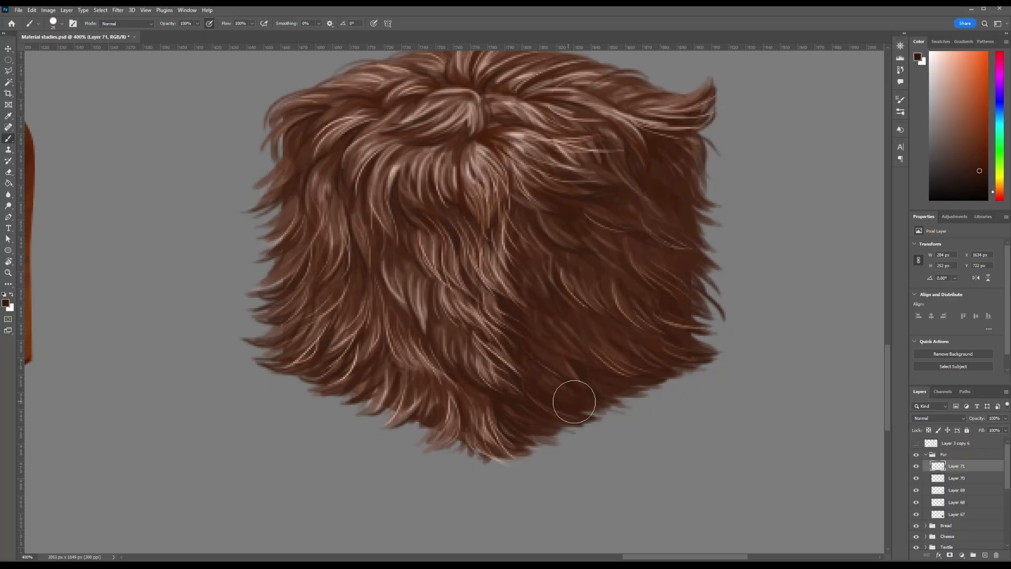
# Step: Reduce the brush size and paint dark brown shading between the left face's strands and near the lower front corner, undoing the last stroke
pyautogui.hotkey('ctrl', '-')
pyautogui.hotkey('ctrl', '-')
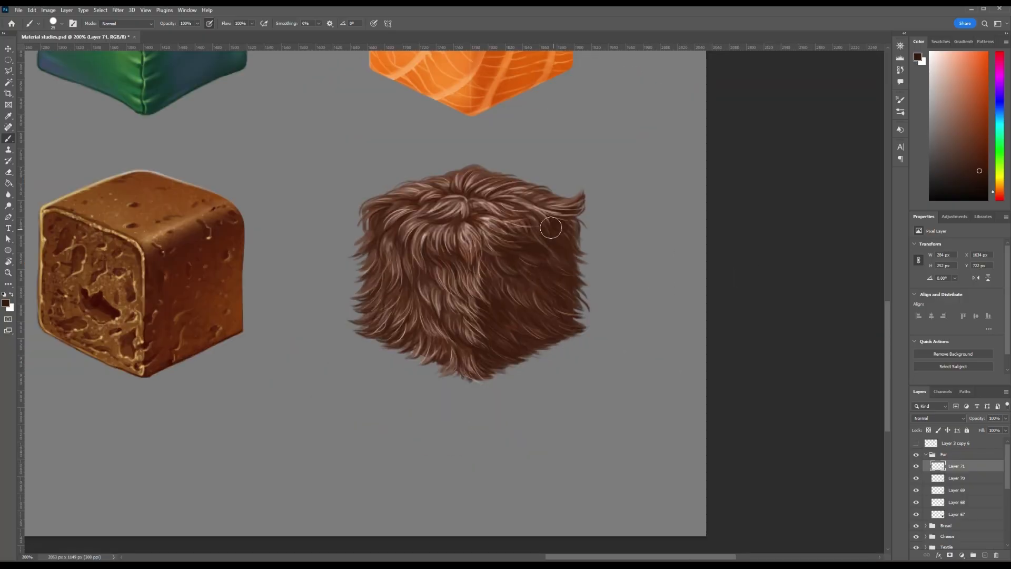
pyautogui.press('[')
pyautogui.press('[')
pyautogui.press('[')
pyautogui.press('[')
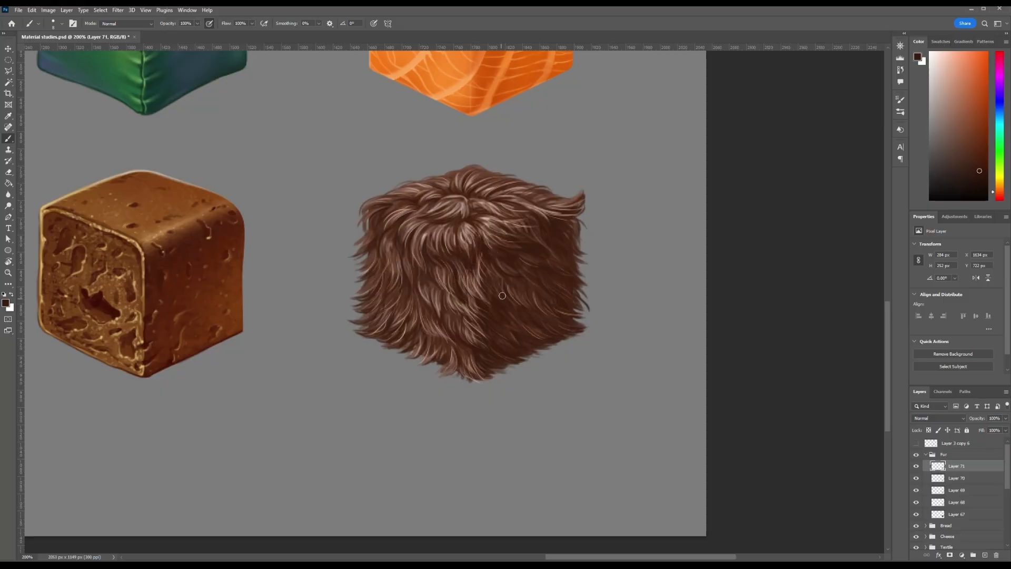
pyautogui.moveTo(386, 265); pyautogui.dragTo(388, 290)
pyautogui.moveTo(377, 258)
pyautogui.mouseDown()
pyautogui.moveTo(358, 286)
pyautogui.moveTo(394, 324)
pyautogui.moveTo(446, 329)
pyautogui.moveTo(424, 341)
pyautogui.mouseUp()
pyautogui.moveTo(453, 337); pyautogui.dragTo(447, 357)
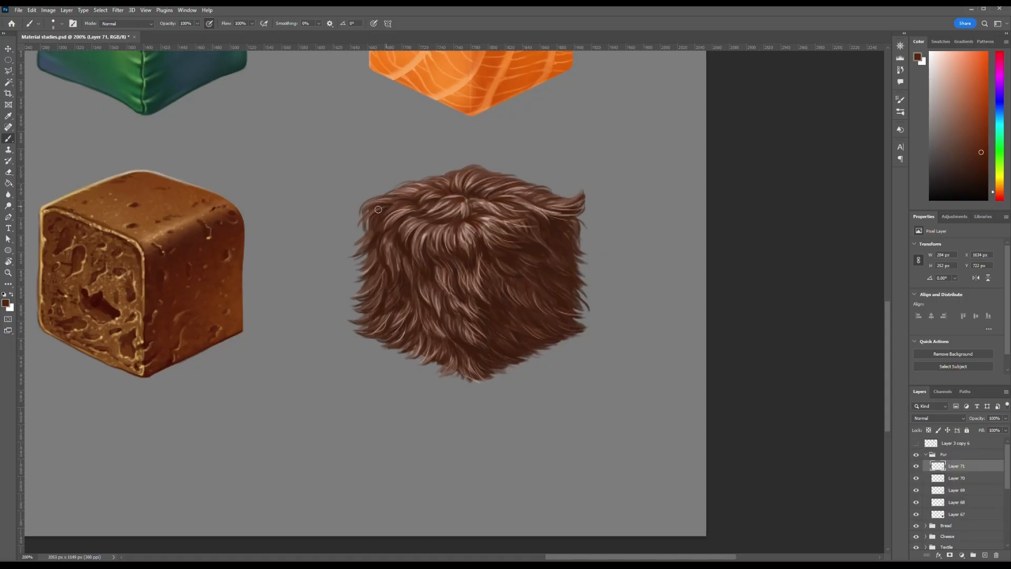
pyautogui.keyDown('alt'); pyautogui.click(403, 301); pyautogui.keyUp('alt')
pyautogui.hotkey('ctrl', 'z')
# Step: Reduce the brush to a fine tip and sample a muted light brown from the lower left face
pyautogui.hotkey('ctrl', '-')
pyautogui.hotkey('ctrl', '-')
pyautogui.hotkey('ctrl', '-')
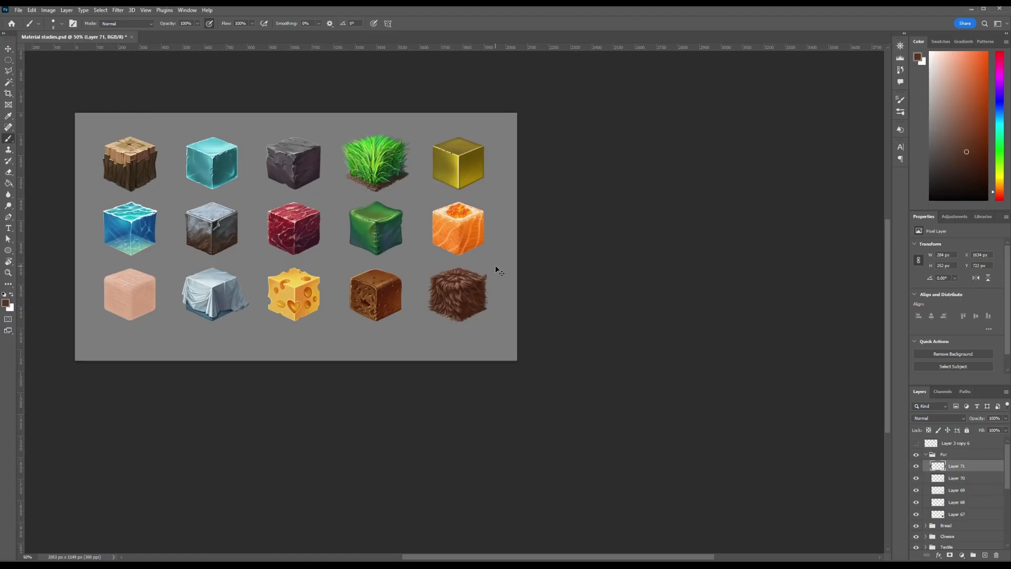
pyautogui.hotkey('ctrl', '+')
pyautogui.hotkey('ctrl', '+')
pyautogui.hotkey('ctrl', '+')
pyautogui.hotkey('ctrl', '+')
pyautogui.press('[')
pyautogui.press('[')
pyautogui.press('[')
pyautogui.press('[')
pyautogui.keyDown('alt'); pyautogui.click(372, 324); pyautogui.keyUp('alt')
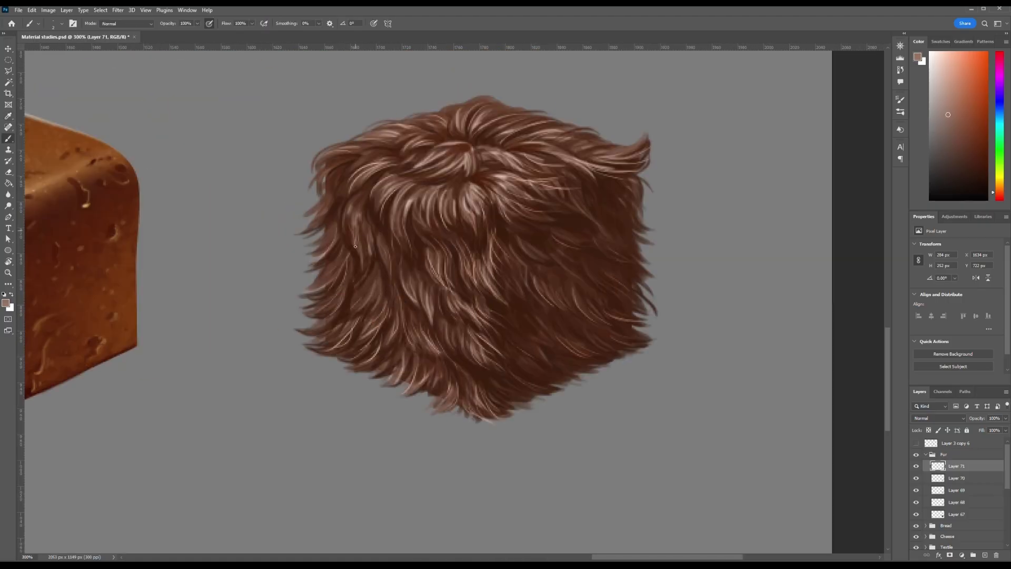
# Step: Sample a light tan and paint thin strands down the cube's front edge, undoing the trial strokes
pyautogui.hotkey('ctrl', '+')
pyautogui.moveTo(463, 179); pyautogui.dragTo(479, 218)
pyautogui.moveTo(459, 216); pyautogui.dragTo(497, 256)
pyautogui.hotkey('ctrl', 'z')
pyautogui.hotkey('ctrl', 'z')
pyautogui.keyDown('alt'); pyautogui.click(499, 250); pyautogui.keyUp('alt')
pyautogui.click(62, 24)
pyautogui.hotkey('ctrl', 'z')
pyautogui.moveTo(489, 209); pyautogui.dragTo(511, 310)
pyautogui.moveTo(483, 310); pyautogui.dragTo(519, 350)
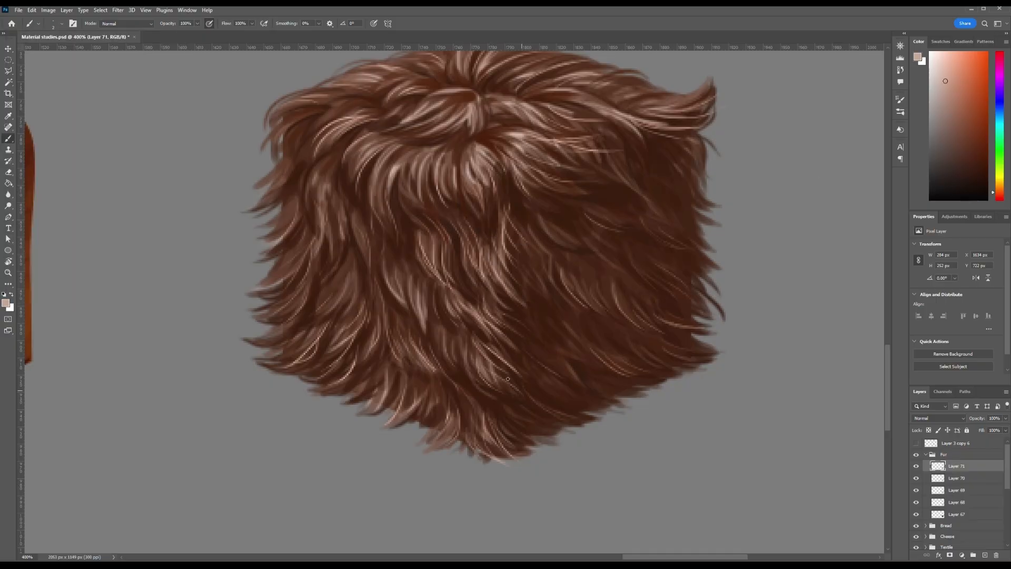
# Step: Enlarge the brush, sample a dark brown and shade the right face beside the front edge, undoing the last stroke
pyautogui.hotkey('ctrl', '1')
pyautogui.press(']')
pyautogui.press(']')
pyautogui.press(']')
pyautogui.press(']')
pyautogui.press(']')
pyautogui.press(']')
pyautogui.press(']')
pyautogui.press(']')
pyautogui.press(']')
pyautogui.press(']')
pyautogui.press(']')
pyautogui.keyDown('alt'); pyautogui.click(478, 307); pyautogui.keyUp('alt')
pyautogui.keyDown('alt'); pyautogui.click(478, 298); pyautogui.keyUp('alt')
pyautogui.moveTo(479, 298); pyautogui.dragTo(498, 288)
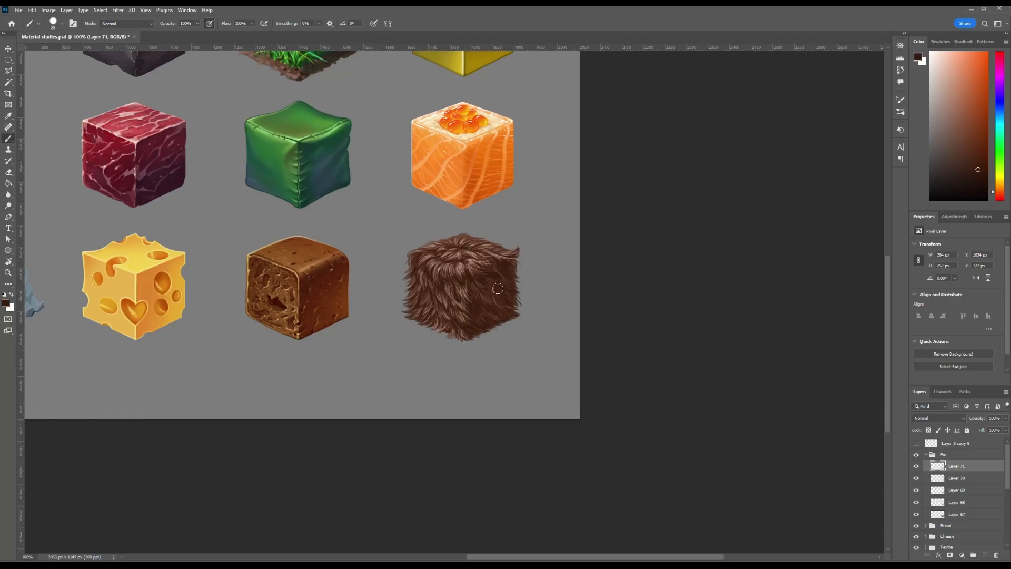
pyautogui.moveTo(476, 269)
pyautogui.mouseDown()
pyautogui.moveTo(515, 270)
pyautogui.moveTo(514, 296)
pyautogui.mouseUp()
pyautogui.hotkey('ctrl', 'z')
pyautogui.press(']')
pyautogui.press(']')
pyautogui.press(']')
pyautogui.press(']')
pyautogui.press(']')
pyautogui.press(']')
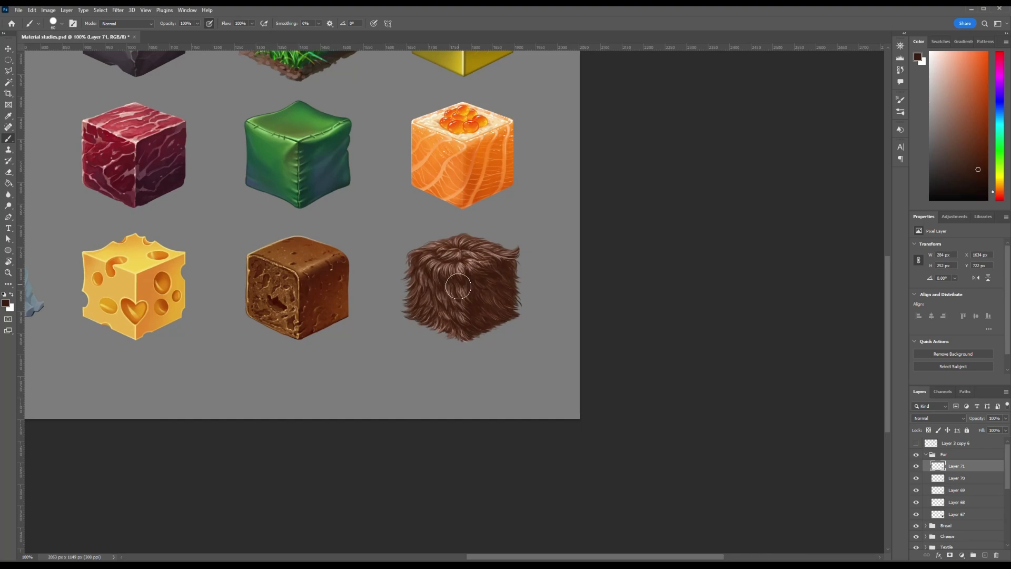
# Step: Reduce the brush to a fine tip, switch to light peach and paint thin strands on the left face and front edge
pyautogui.press('[')
pyautogui.press('[')
pyautogui.press('[')
pyautogui.press('[')
pyautogui.press('[')
pyautogui.press('[')
pyautogui.press('[')
pyautogui.press('[')
pyautogui.press('[')
pyautogui.hotkey('ctrl', '+')
pyautogui.hotkey('ctrl', '+')
pyautogui.keyDown('alt'); pyautogui.click(428, 295); pyautogui.keyUp('alt')
pyautogui.moveTo(406, 222); pyautogui.dragTo(416, 191)
pyautogui.moveTo(401, 282); pyautogui.dragTo(395, 244)
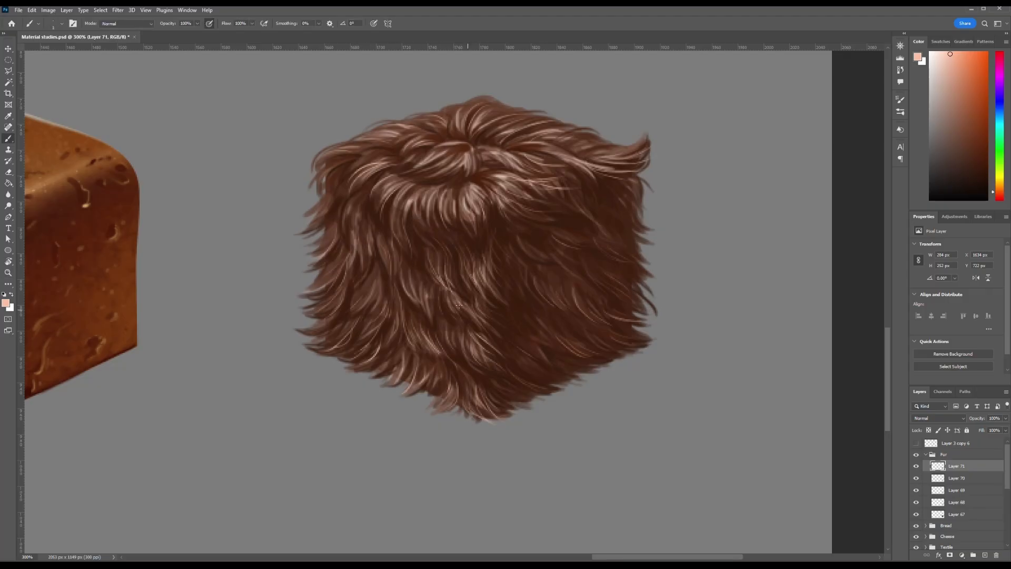
pyautogui.moveTo(520, 326); pyautogui.dragTo(507, 279)
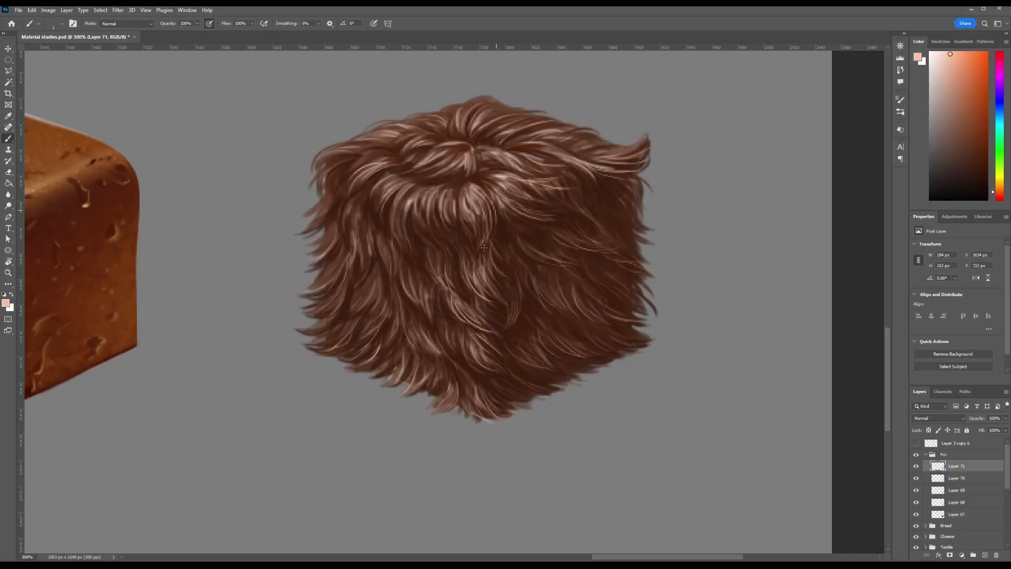
# Step: Refine the peach highlights around the top front edge, undoing the strokes that look wrong
pyautogui.hotkey('ctrl', '-')
pyautogui.hotkey('ctrl', 'z')
pyautogui.hotkey('ctrl', '+')
pyautogui.hotkey('ctrl', '-')
pyautogui.hotkey('ctrl', '-')
pyautogui.hotkey('ctrl', 'z')
pyautogui.hotkey('ctrl', '+')
pyautogui.hotkey('ctrl', '+')
pyautogui.moveTo(497, 201)
pyautogui.mouseDown()
pyautogui.moveTo(476, 184)
pyautogui.moveTo(540, 178)
pyautogui.moveTo(526, 165)
pyautogui.mouseUp()
pyautogui.hotkey('ctrl', 'z')
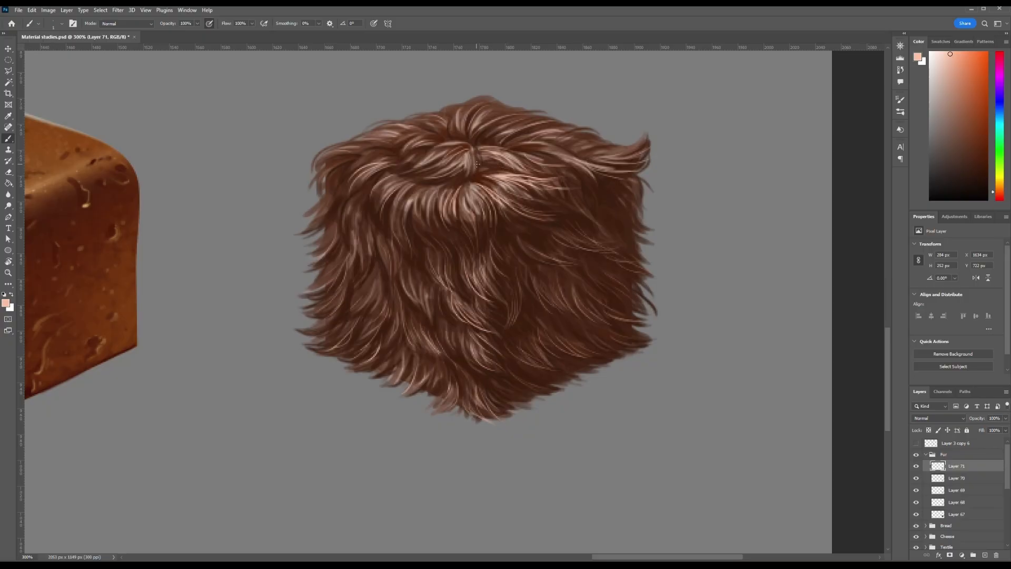
# Step: Paint thin peach highlight strands from the upper left corner down the outer part of the left face
pyautogui.moveTo(393, 160); pyautogui.dragTo(359, 170)
pyautogui.moveTo(351, 209); pyautogui.dragTo(361, 309)
pyautogui.hotkey('ctrl', '-')
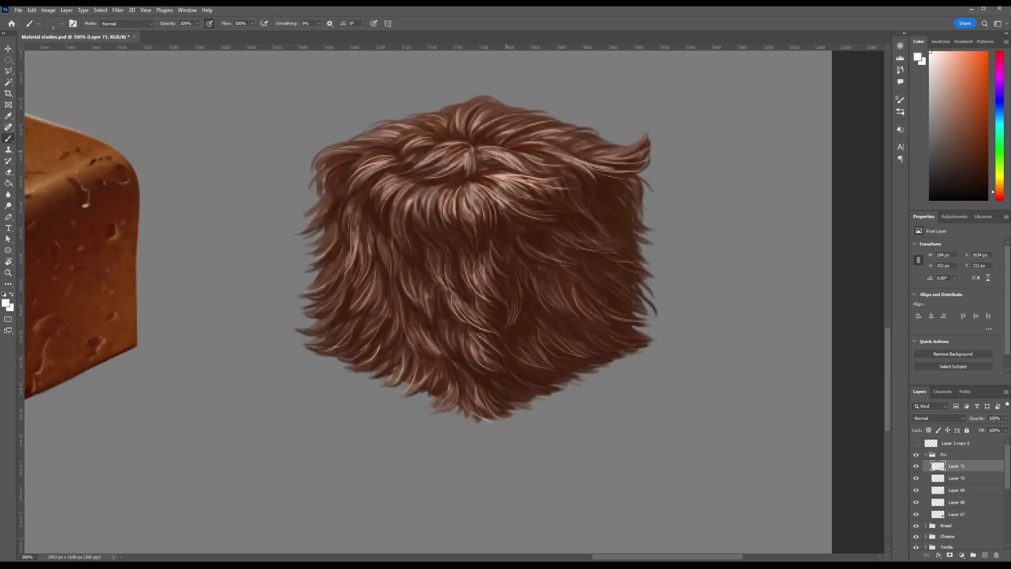
# Step: Sample a dark brown and try shading below the top front edge, undoing the strokes
pyautogui.hotkey('ctrl', '-')
pyautogui.hotkey('ctrl', '-')
pyautogui.hotkey('ctrl', '+')
pyautogui.keyDown('alt'); pyautogui.click(463, 235); pyautogui.keyUp('alt')
pyautogui.click(61, 24)
pyautogui.hotkey('ctrl', 'z')
pyautogui.moveTo(497, 226)
pyautogui.mouseDown()
pyautogui.moveTo(413, 223)
pyautogui.moveTo(493, 227)
pyautogui.mouseUp()
pyautogui.hotkey('ctrl', 'z')
# Step: Try dark brown shading over the top face and its front edges on a new layer, reducing the brush size
pyautogui.click(984, 555)
pyautogui.moveTo(413, 223); pyautogui.dragTo(489, 232)
pyautogui.press('[')
pyautogui.press('[')
pyautogui.press('[')
pyautogui.moveTo(397, 208); pyautogui.dragTo(418, 222)
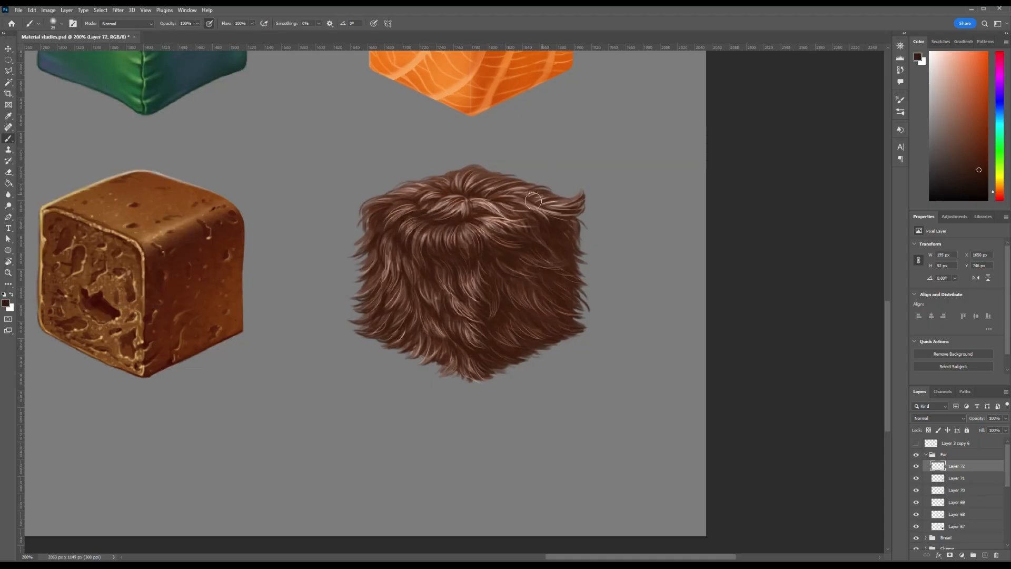
pyautogui.moveTo(513, 218); pyautogui.dragTo(463, 205)
pyautogui.moveTo(454, 188); pyautogui.dragTo(485, 193)
# Step: Try dark brown shading over the left face and down the lower front edge, undoing one stroke and adjusting the dark tone
pyautogui.moveTo(389, 271); pyautogui.dragTo(384, 292)
pyautogui.moveTo(416, 274); pyautogui.dragTo(453, 340)
pyautogui.moveTo(373, 341); pyautogui.dragTo(476, 374)
pyautogui.hotkey('ctrl', 'z')
pyautogui.moveTo(476, 306); pyautogui.dragTo(485, 367)
pyautogui.click(979, 168)
pyautogui.moveTo(477, 298)
pyautogui.mouseDown()
pyautogui.moveTo(520, 285)
pyautogui.moveTo(494, 363)
pyautogui.mouseUp()
pyautogui.hotkey('ctrl', '-')
pyautogui.hotkey('ctrl', '-')
pyautogui.hotkey('ctrl', '+')
# Step: Try another blend mode on the shading layer and replace that layer with a new empty one
pyautogui.click(938, 418)
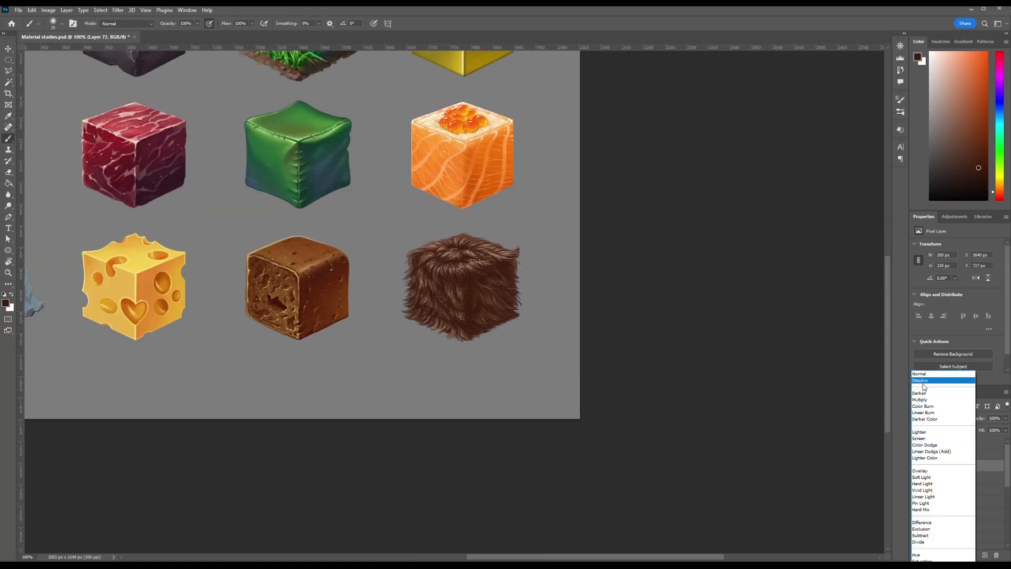
pyautogui.click(934, 502)
pyautogui.moveTo(961, 468); pyautogui.dragTo(996, 555)
pyautogui.click(917, 467)
pyautogui.click(917, 467)
pyautogui.click(985, 555)
# Step: Sample browns from the right face and shade the front edge, top front edge and left face on the new layer
pyautogui.keyDown('alt'); pyautogui.click(483, 290); pyautogui.keyUp('alt')
pyautogui.moveTo(480, 279)
pyautogui.mouseDown()
pyautogui.moveTo(473, 316)
pyautogui.moveTo(467, 300)
pyautogui.mouseUp()
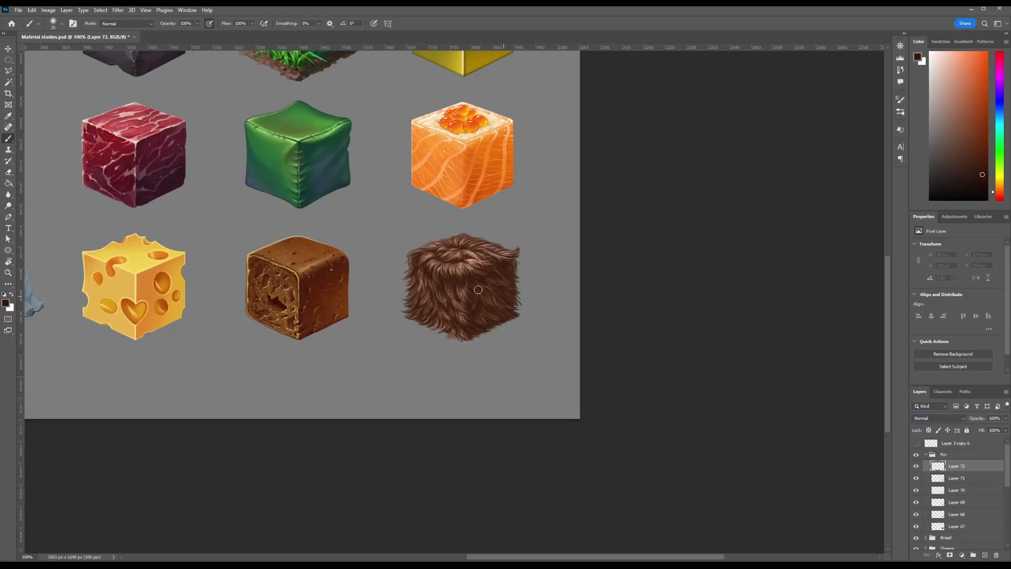
pyautogui.keyDown('alt'); pyautogui.click(509, 264); pyautogui.keyUp('alt')
pyautogui.moveTo(423, 258); pyautogui.dragTo(461, 257)
pyautogui.moveTo(413, 280); pyautogui.dragTo(437, 316)
# Step: Choose a near-white paint colour and try a highlight stroke along the top face's front-left edge, then undo it
pyautogui.click(934, 51)
pyautogui.moveTo(433, 260); pyautogui.dragTo(458, 270)
pyautogui.hotkey('ctrl', 'z')
pyautogui.press('[')
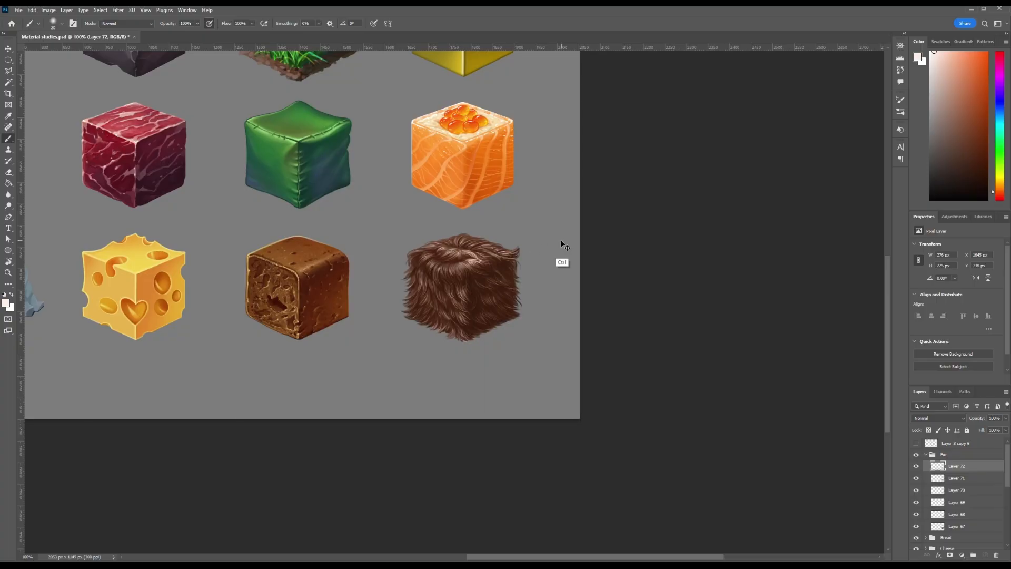
pyautogui.hotkey('ctrl', '+')
pyautogui.hotkey('ctrl', '+')
pyautogui.hotkey('ctrl', 'z')
# Step: Try near-white highlight strands over the top face and its front-left edge with a much smaller brush, undoing the strokes
pyautogui.press('[')
pyautogui.press('[')
pyautogui.press('[')
pyautogui.press('[')
pyautogui.press('[')
pyautogui.moveTo(474, 148); pyautogui.dragTo(421, 161)
pyautogui.hotkey('ctrl', 'z')
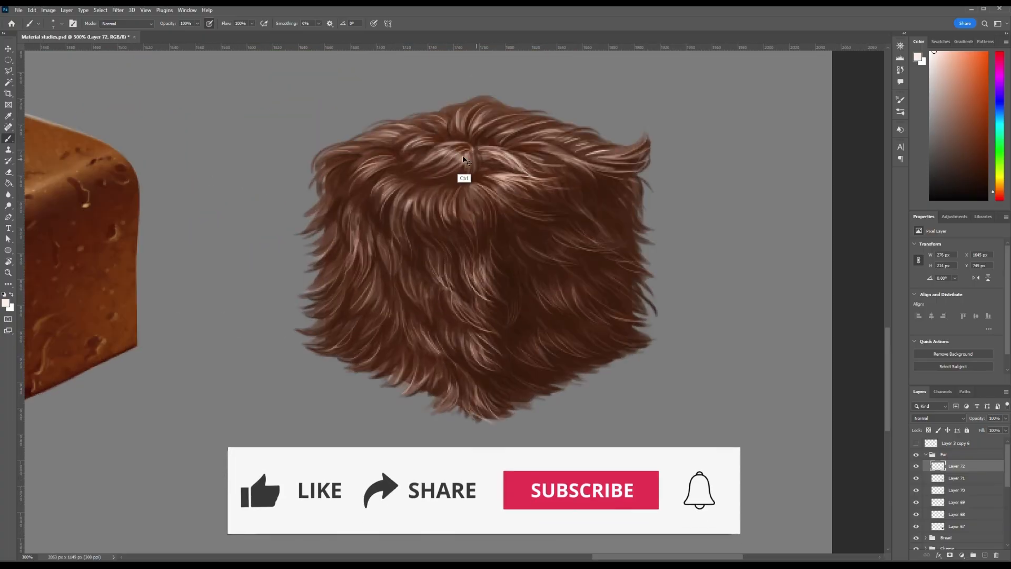
pyautogui.moveTo(392, 191); pyautogui.dragTo(441, 204)
pyautogui.moveTo(378, 180); pyautogui.dragTo(425, 198)
pyautogui.hotkey('ctrl', 'z')
pyautogui.hotkey('ctrl', 'z')
# Step: Set the brush to pressure-controlled size and add thin near-white highlight strands over the fur
pyautogui.click(62, 23)
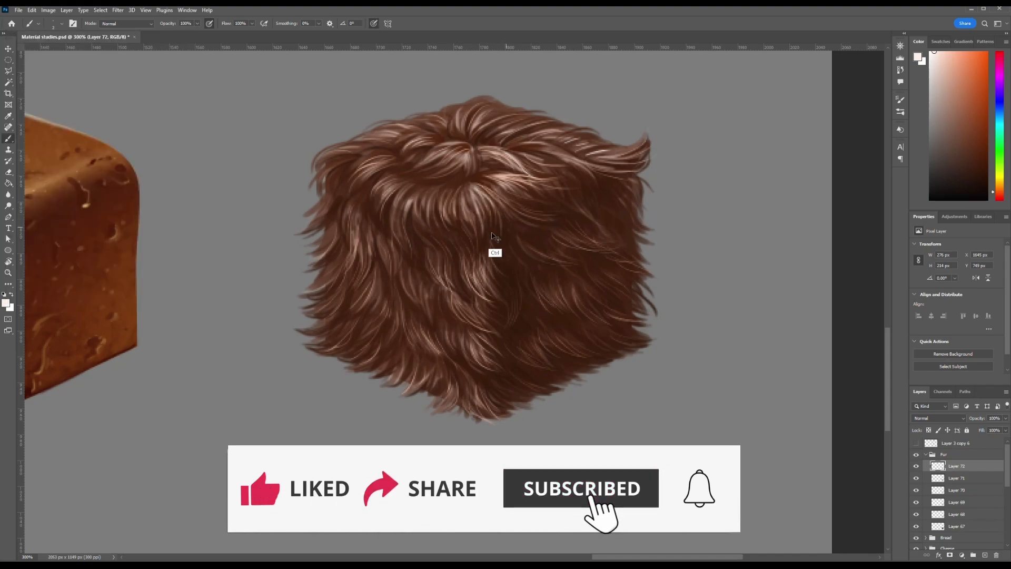
pyautogui.hotkey('ctrl', '1')
pyautogui.hotkey('ctrl', '+')
pyautogui.hotkey('ctrl', '+')
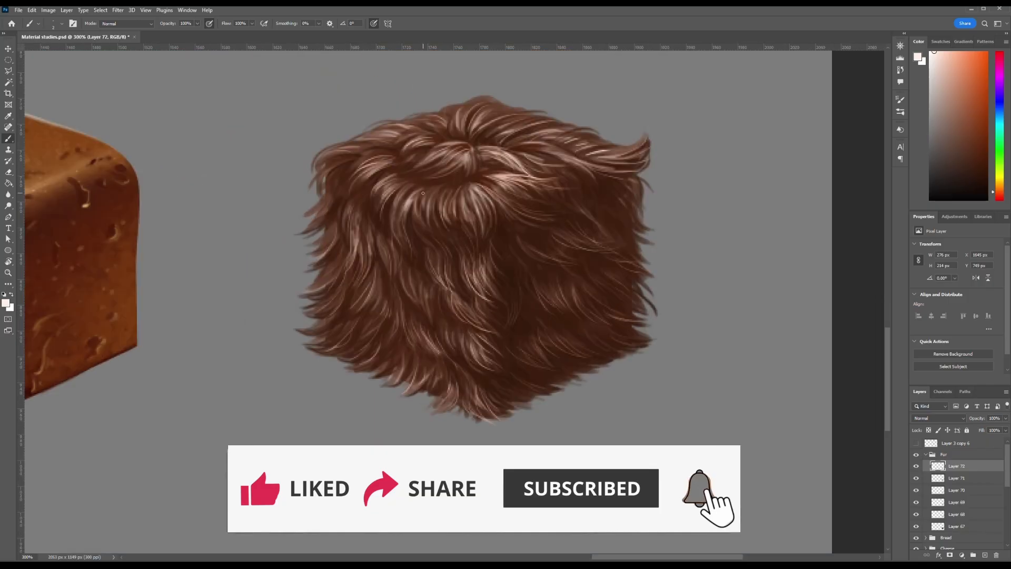
pyautogui.hotkey('ctrl', '-')
pyautogui.hotkey('ctrl', '-')
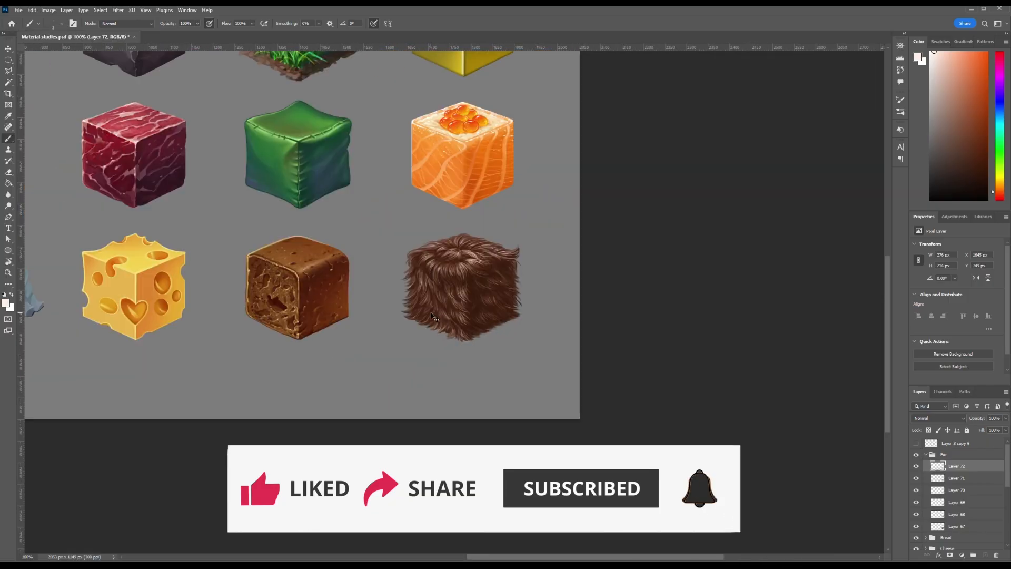
# Step: Sample light browns from the fur's upper left edge and paint fine strands down the left face
pyautogui.hotkey('ctrl', '+')
pyautogui.hotkey('ctrl', '+')
pyautogui.hotkey('ctrl', '+')
pyautogui.keyDown('alt'); pyautogui.click(350, 195); pyautogui.keyUp('alt')
pyautogui.keyDown('alt'); pyautogui.click(322, 225); pyautogui.keyUp('alt')
pyautogui.moveTo(339, 194); pyautogui.dragTo(345, 250)
pyautogui.hotkey('ctrl', '-')
pyautogui.hotkey('ctrl', '-')
pyautogui.hotkey('ctrl', '-')
pyautogui.moveTo(350, 212)
pyautogui.mouseDown()
pyautogui.moveTo(365, 273)
pyautogui.moveTo(352, 311)
pyautogui.mouseUp()
pyautogui.hotkey('ctrl', '+')
pyautogui.hotkey('ctrl', '+')
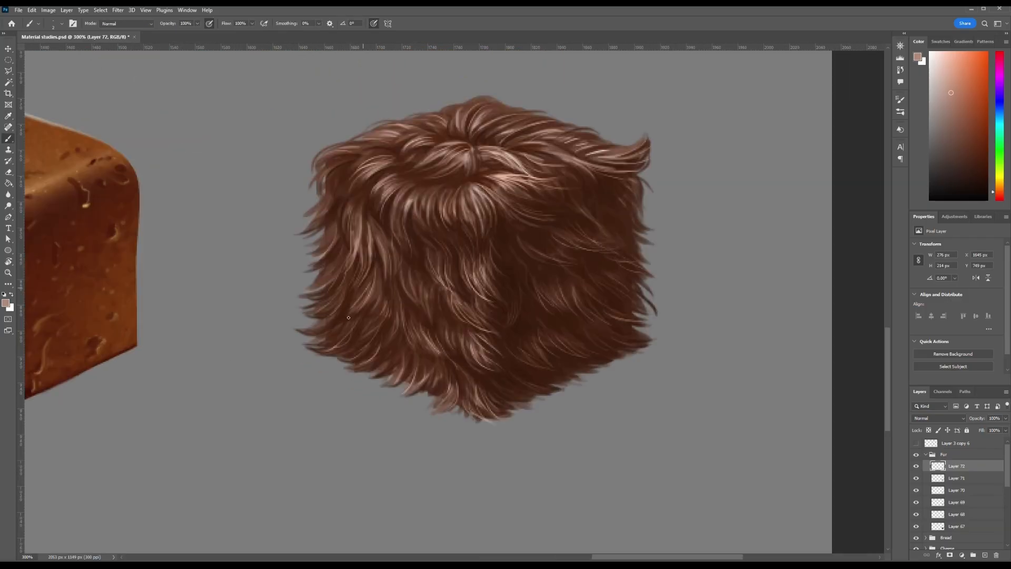
# Step: Sample brown tones from the lower front fur and lower left edge to refine the strands there
pyautogui.keyDown('alt'); pyautogui.click(432, 361); pyautogui.keyUp('alt')
pyautogui.hotkey('ctrl', '1')
pyautogui.hotkey('ctrl', '+')
pyautogui.hotkey('ctrl', '+')
pyautogui.keyDown('alt'); pyautogui.click(383, 370); pyautogui.keyUp('alt')
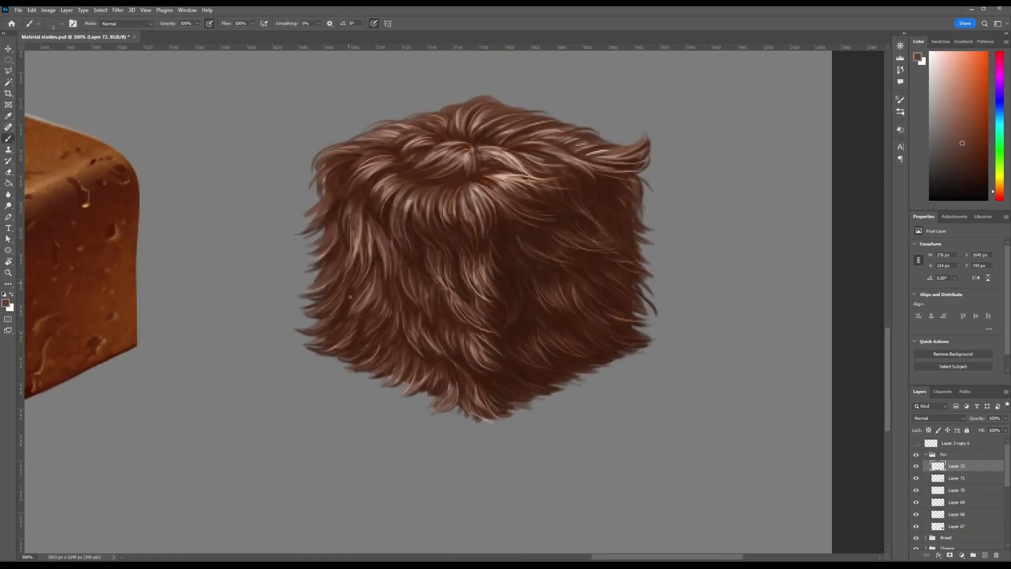
# Step: Review the finished fur cube beside the other material studies and collapse the Fur layer group
pyautogui.hotkey('ctrl', '1')
pyautogui.moveTo(388, 161); pyautogui.dragTo(521, 287)
pyautogui.hotkey('ctrl', '-')
pyautogui.click(926, 455)
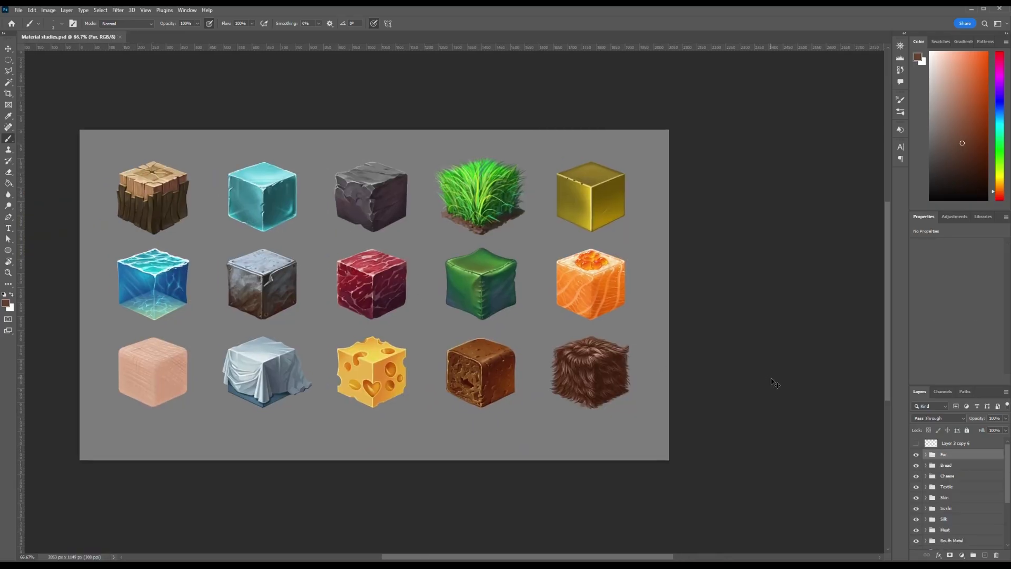
# Step: Save the material studies sheet with Save As in Photoshop format
pyautogui.hotkey('ctrl', '1')
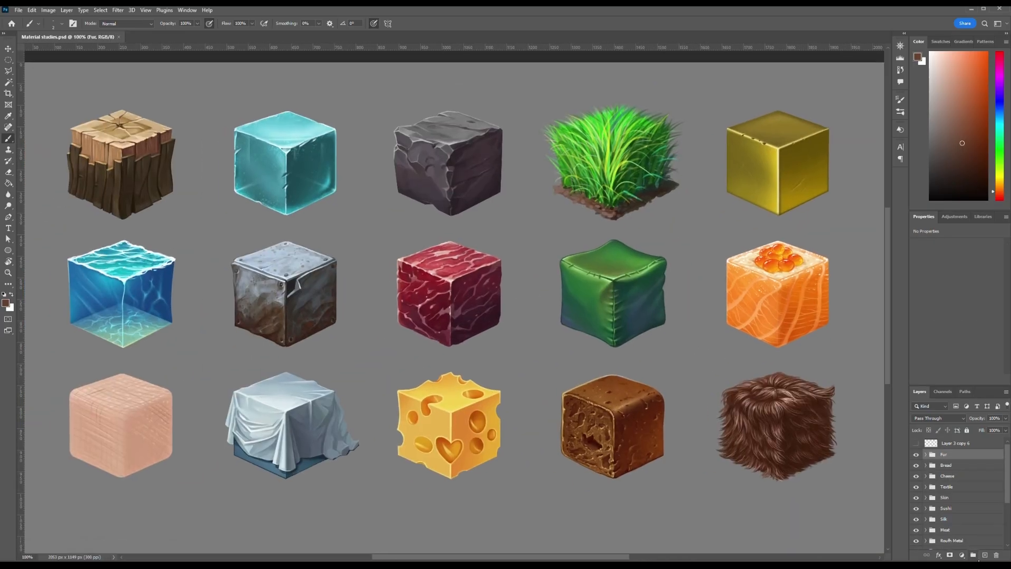
pyautogui.hotkey('ctrl', '-')
pyautogui.hotkey('ctrl', 'shift', 's')
pyautogui.click(593, 532)
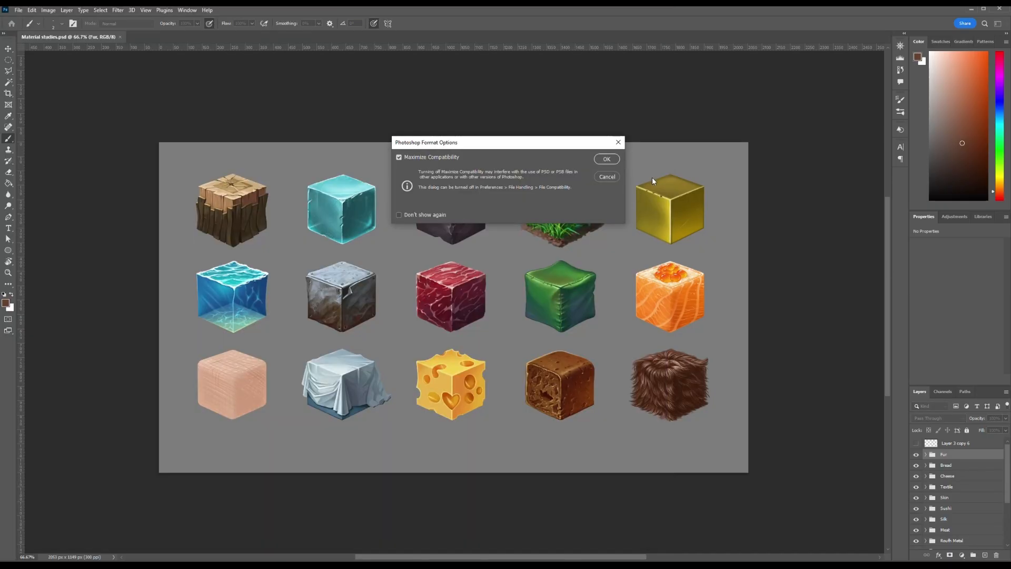